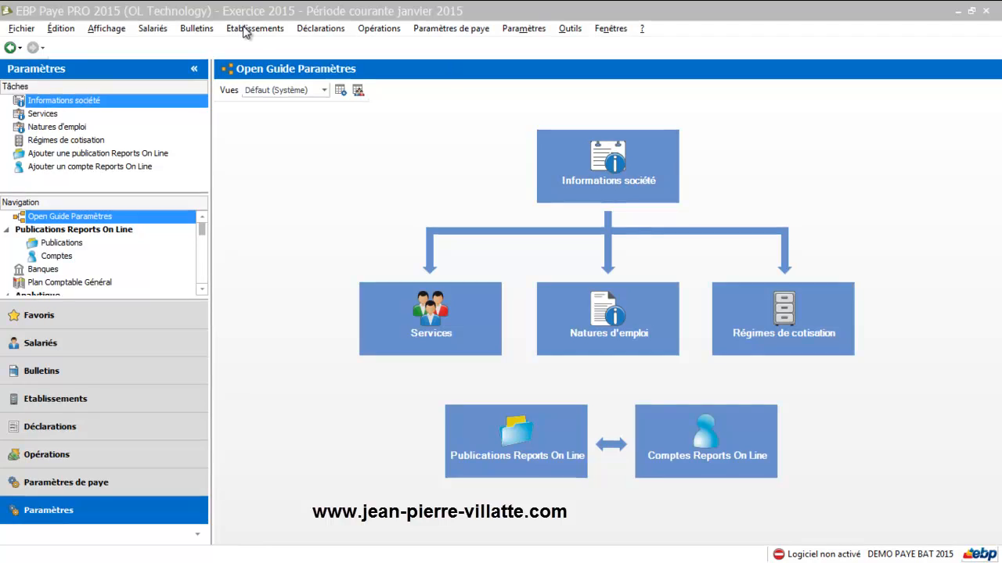
- Open the DEMO PAYE BAT 2015 establishment record and display its payroll information (Informations de paye)
{"action": "left_click", "coordinate": [254, 29]}
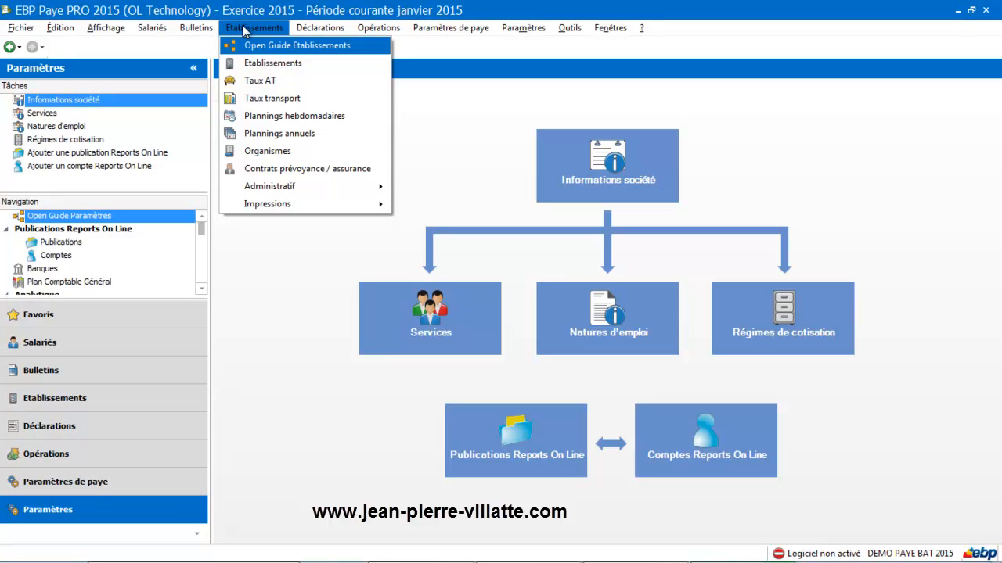
{"action": "left_click", "coordinate": [250, 64]}
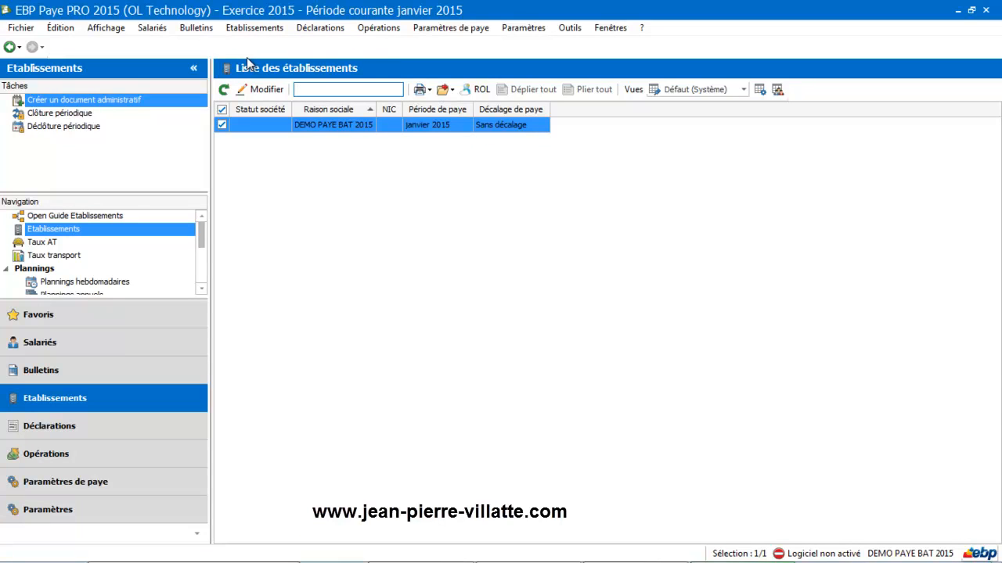
{"action": "left_click", "coordinate": [278, 129]}
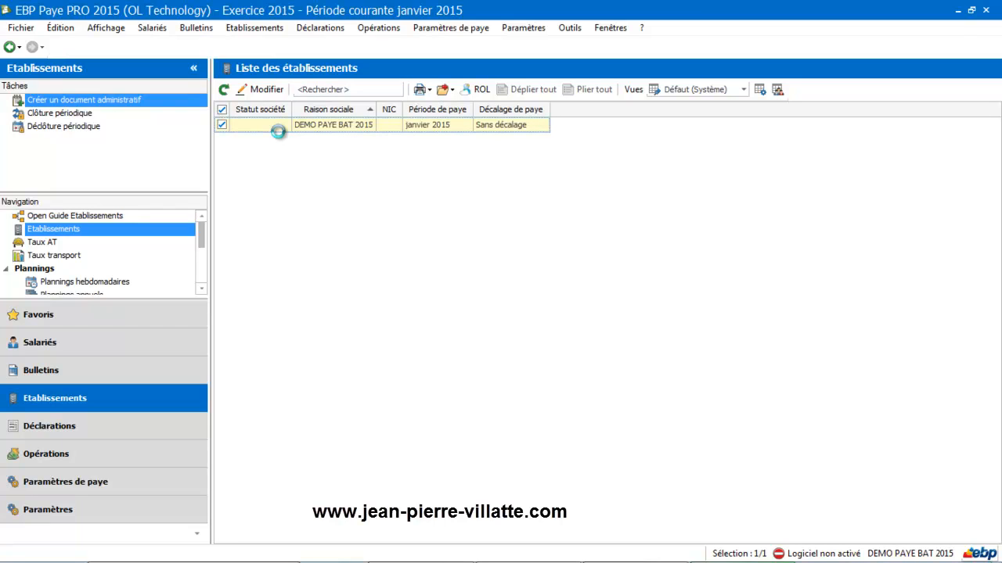
{"action": "double_click", "coordinate": [278, 132]}
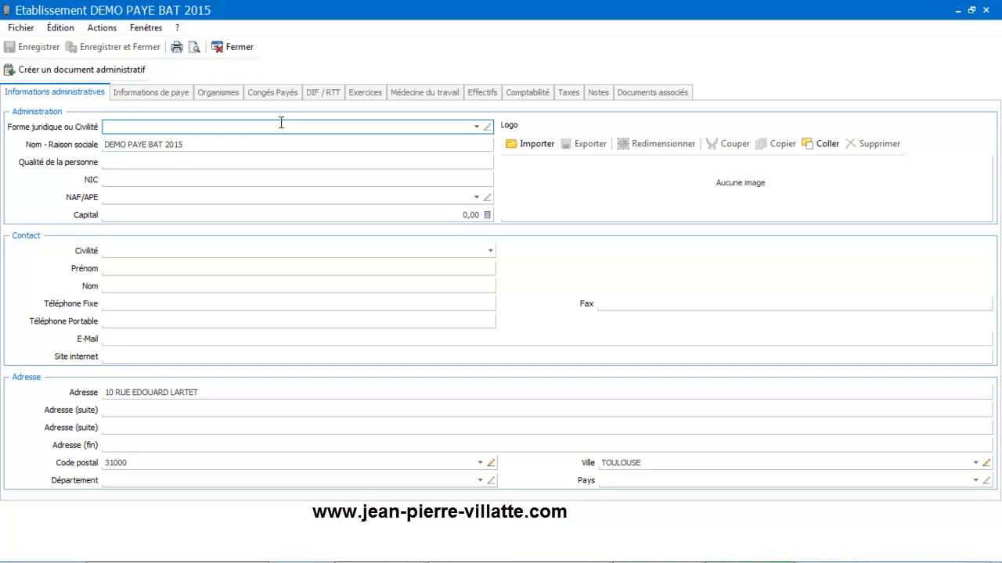
{"action": "left_click", "coordinate": [236, 48]}
{"action": "left_click", "coordinate": [150, 100]}
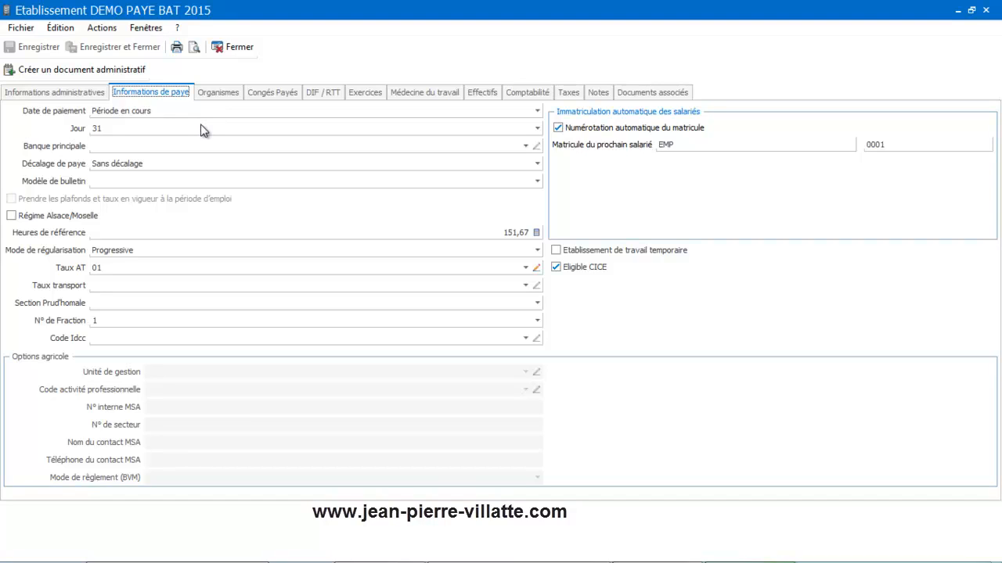
- Create a new bank for the establishment's main bank, with code BPA and name "banque populaire"
{"action": "left_click", "coordinate": [273, 141]}
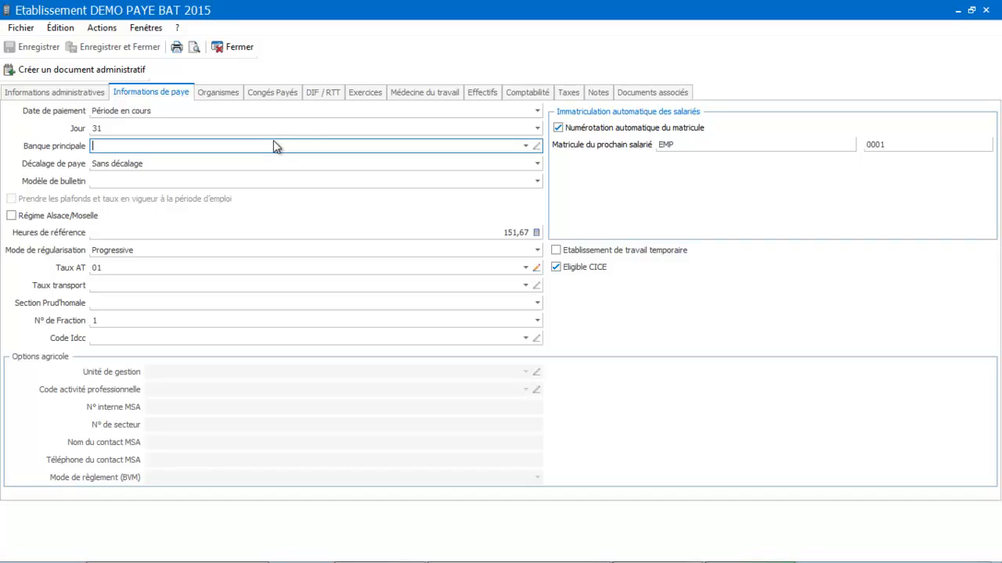
{"action": "left_click", "coordinate": [529, 148]}
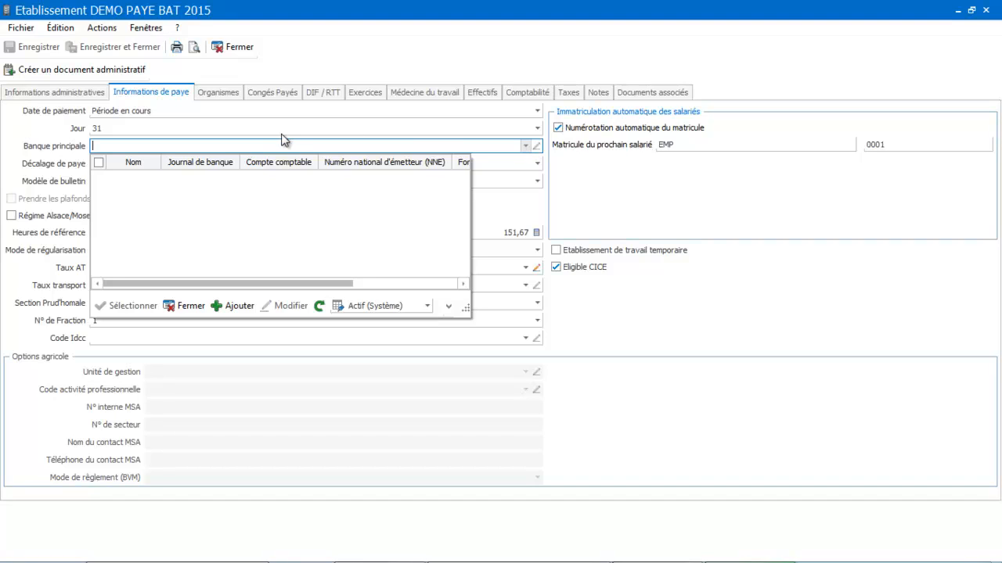
{"action": "left_click", "coordinate": [242, 308]}
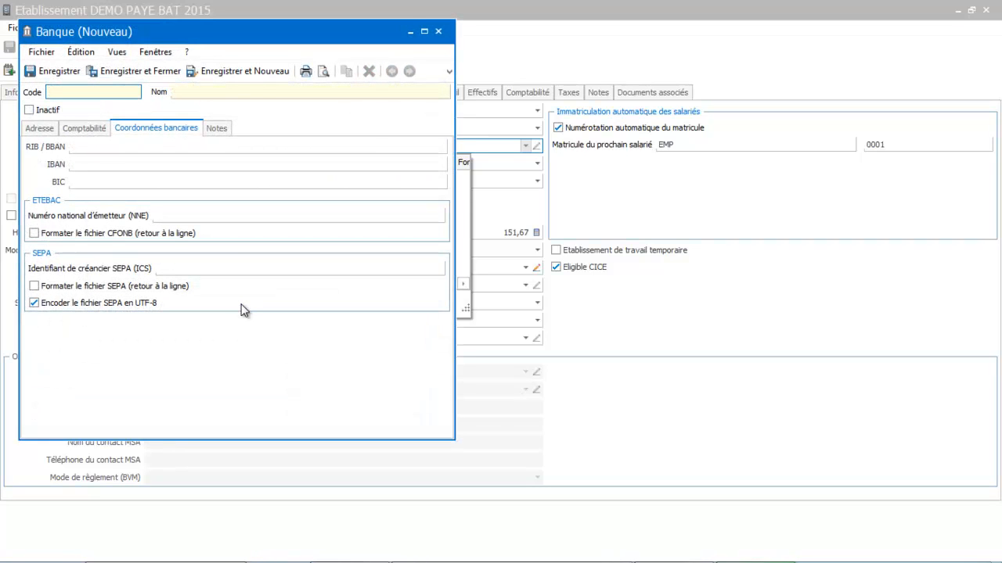
{"action": "type", "text": "BPA"}
{"action": "left_click", "coordinate": [265, 90]}
{"action": "type", "text": "banque "}
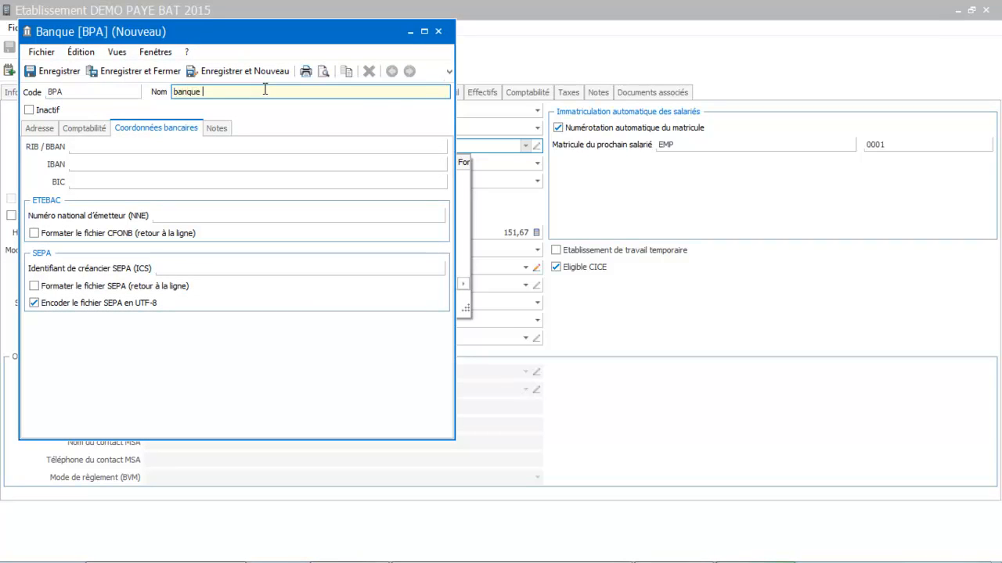
{"action": "type", "text": "populaire"}
{"action": "key", "text": "Tab"}
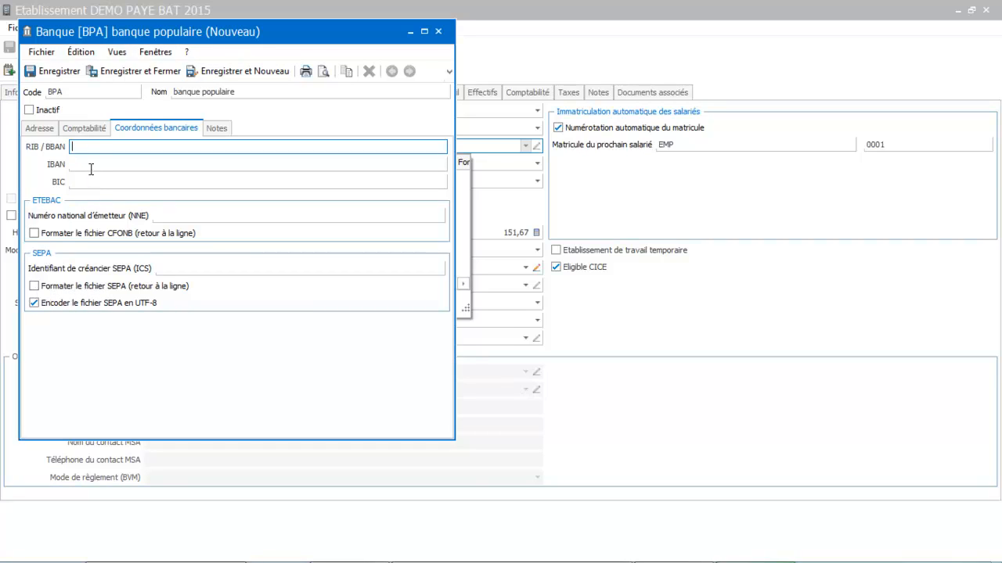
- Set the bank's ledger account to 512100 and its journal code to BPA, and save and close the bank record
{"action": "left_click", "coordinate": [83, 129]}
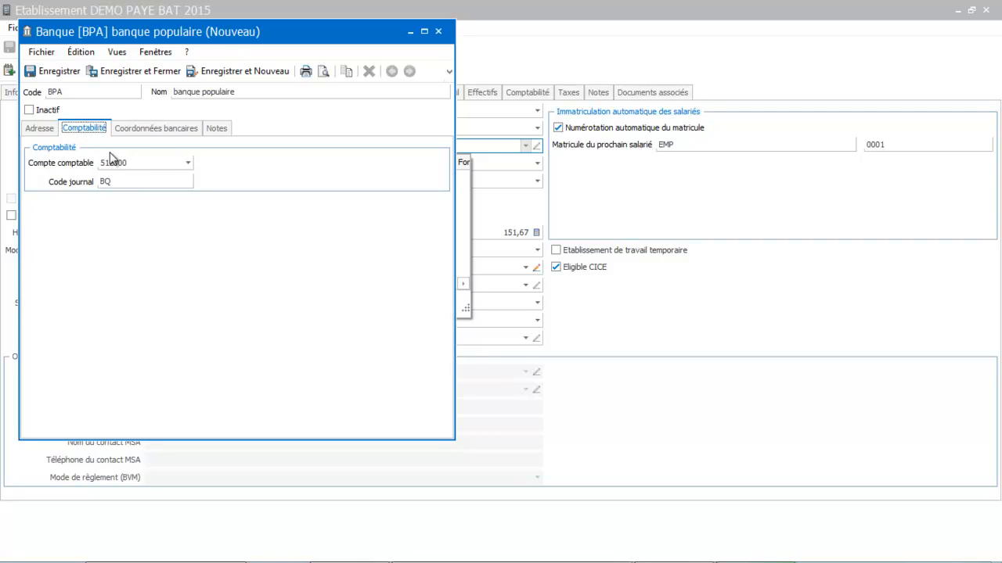
{"action": "left_click", "coordinate": [188, 163]}
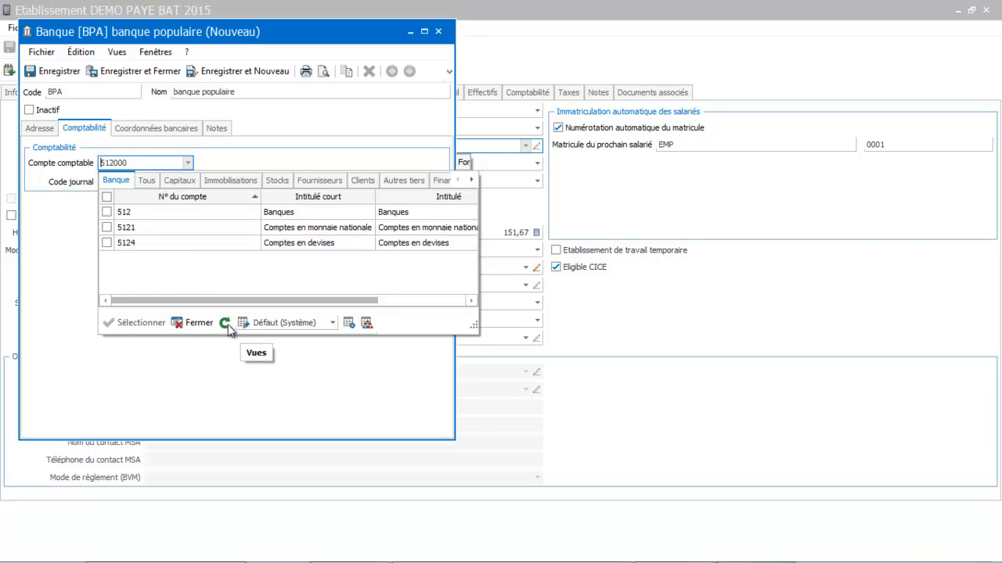
{"action": "left_click", "coordinate": [144, 163]}
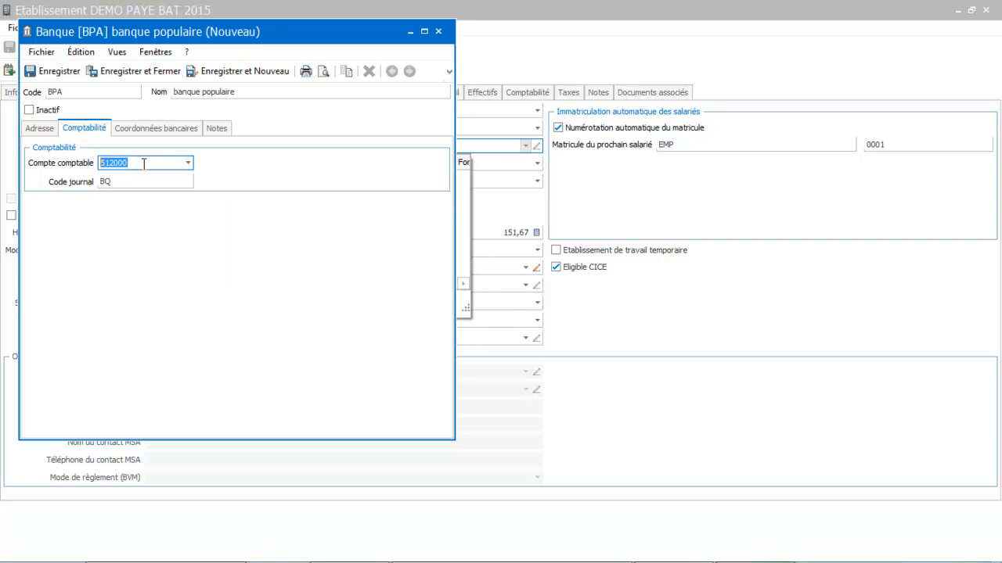
{"action": "type", "text": "512100"}
{"action": "key", "text": "Tab"}
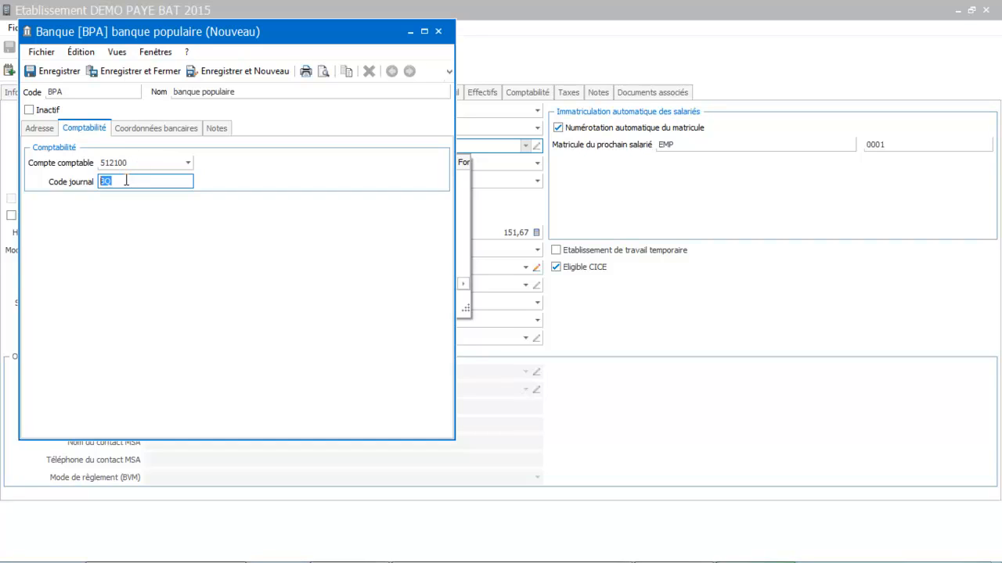
{"action": "key", "text": "BackSpace"}
{"action": "type", "text": "BPA"}
{"action": "key", "text": "Tab"}
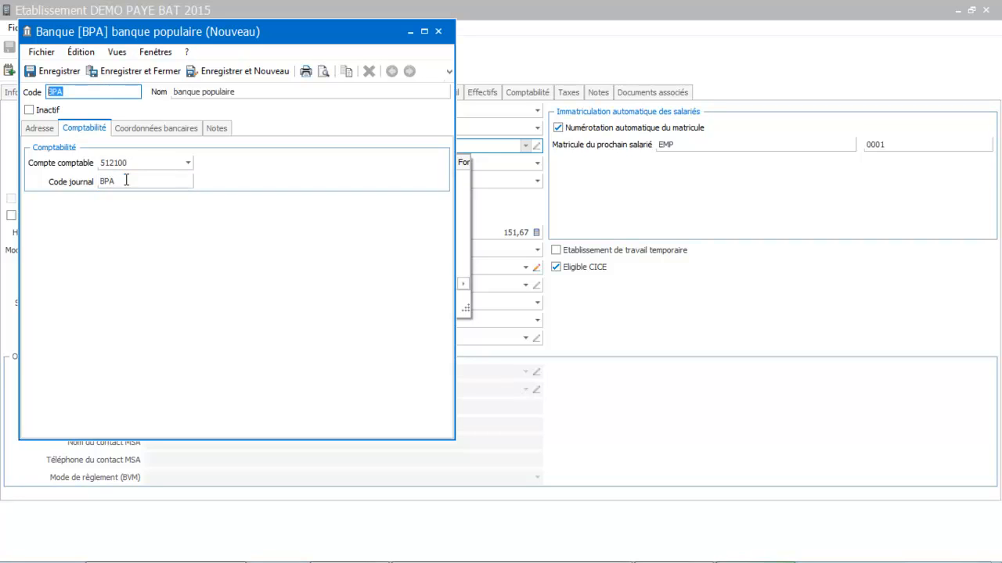
{"action": "left_click", "coordinate": [166, 72]}
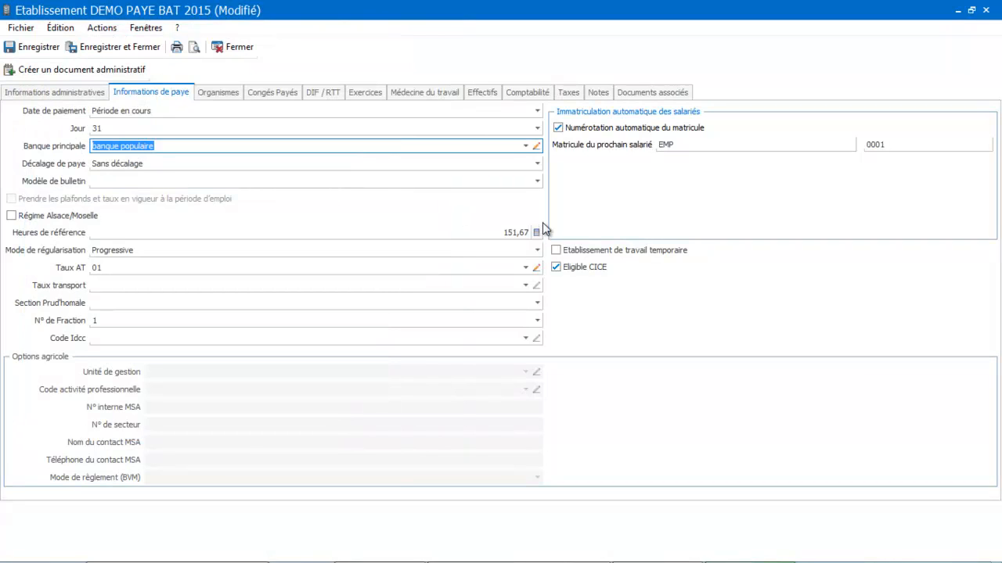
- Set the payslip template to "Bulletin de paye standard (affichage à deux colonnes)"
{"action": "left_click", "coordinate": [540, 187]}
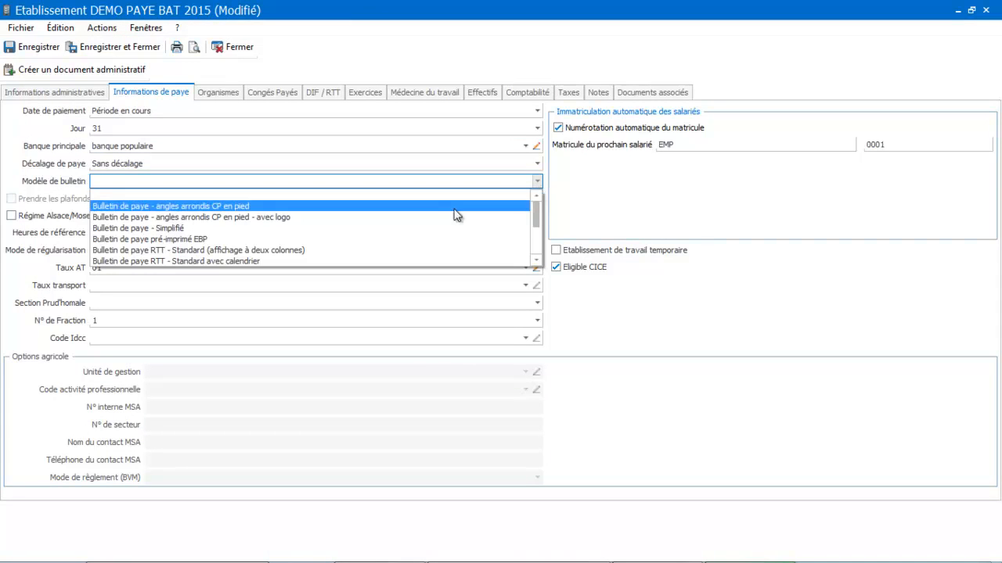
{"action": "left_click_drag", "start_coordinate": [539, 210], "coordinate": [537, 243]}
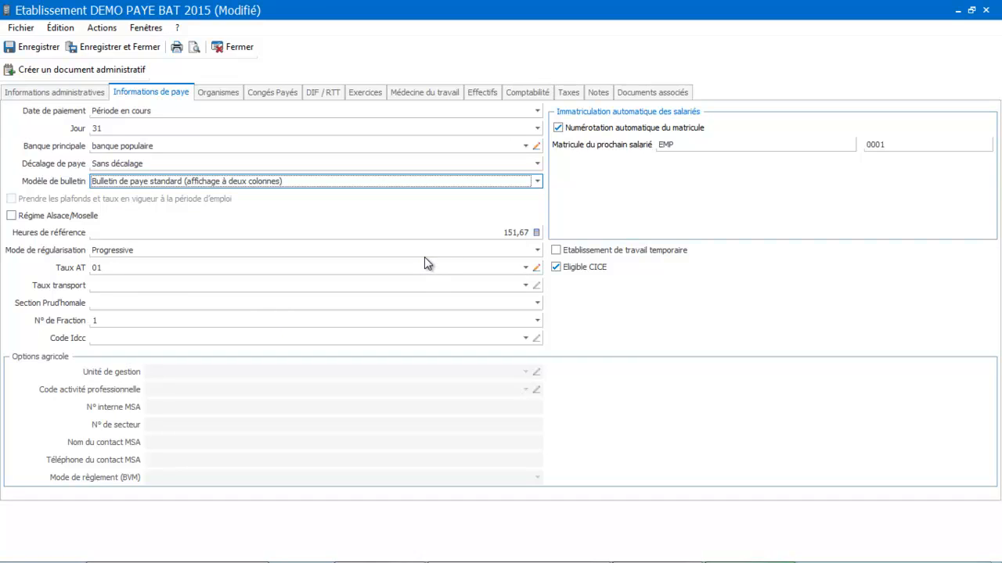
- Edit work accident rate (Taux AT) 01 and add a value line for period 01/01/2015 with a rate of 5
{"action": "left_click", "coordinate": [526, 268]}
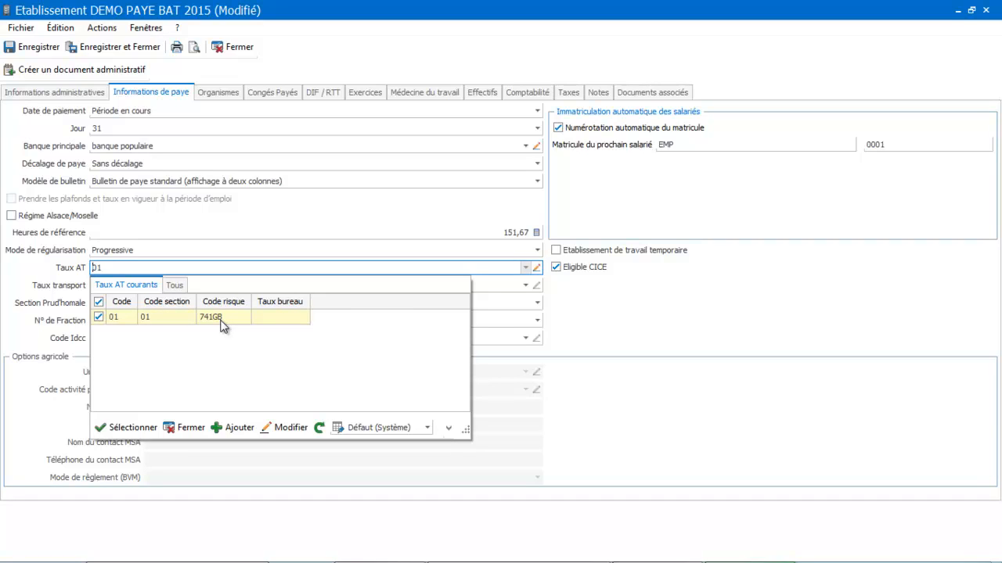
{"action": "left_click", "coordinate": [282, 427]}
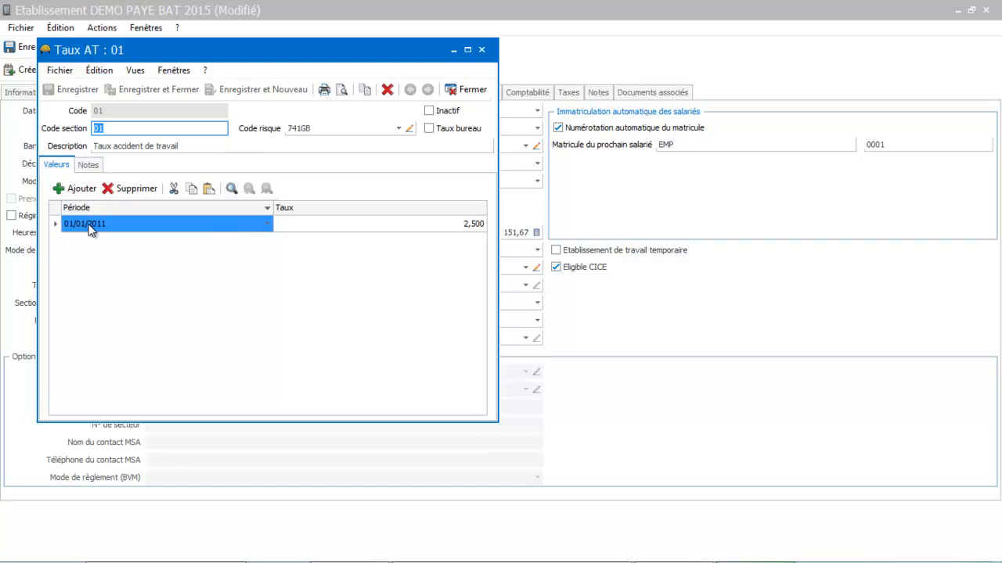
{"action": "left_click", "coordinate": [78, 189]}
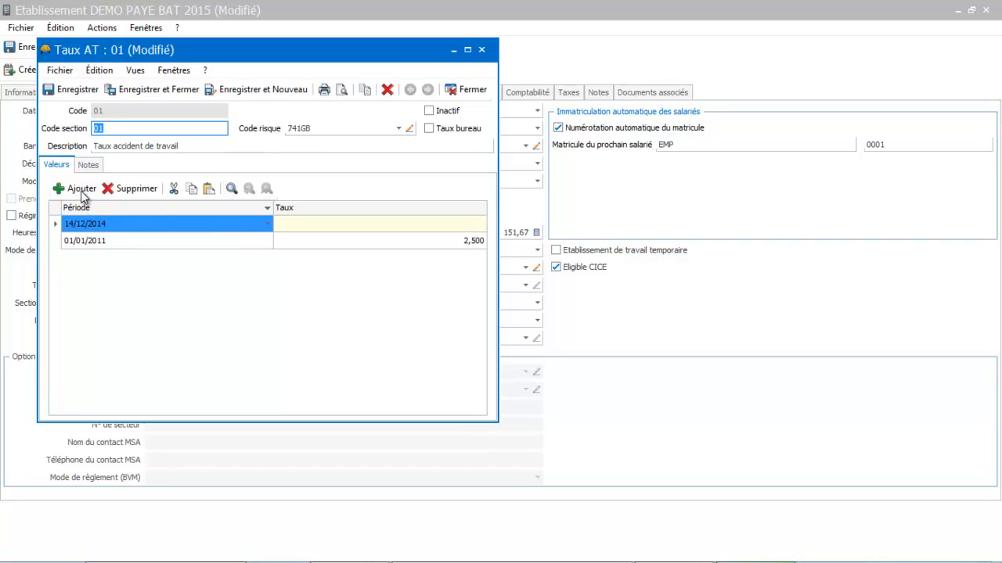
{"action": "left_click", "coordinate": [106, 225]}
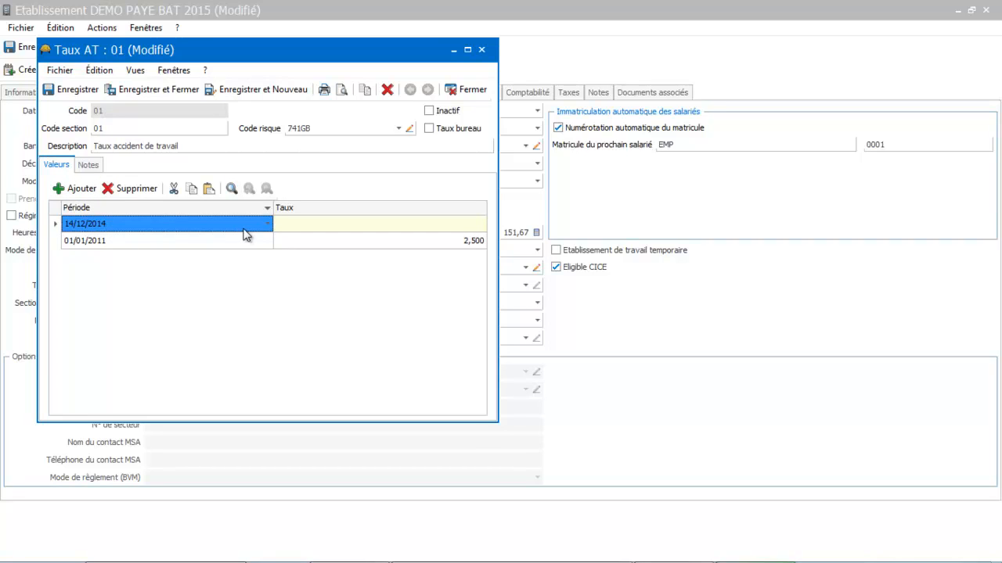
{"action": "left_click", "coordinate": [268, 224]}
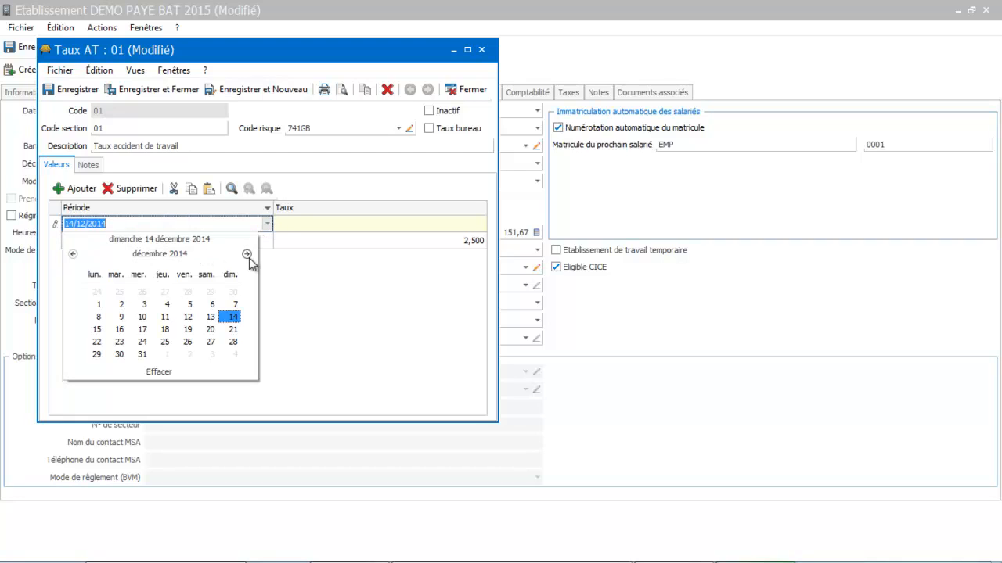
{"action": "left_click", "coordinate": [248, 255]}
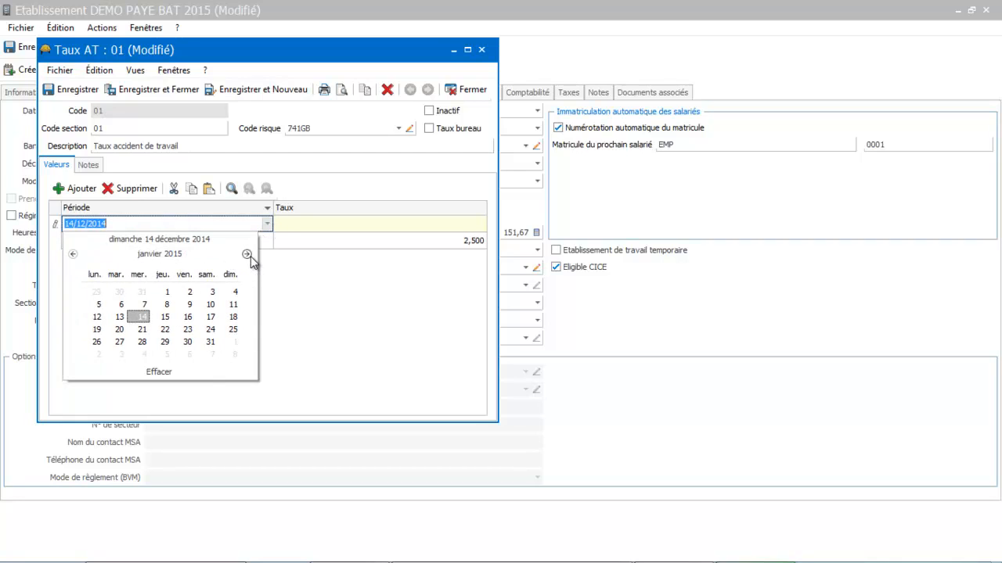
{"action": "left_click", "coordinate": [164, 292]}
{"action": "left_click", "coordinate": [419, 228]}
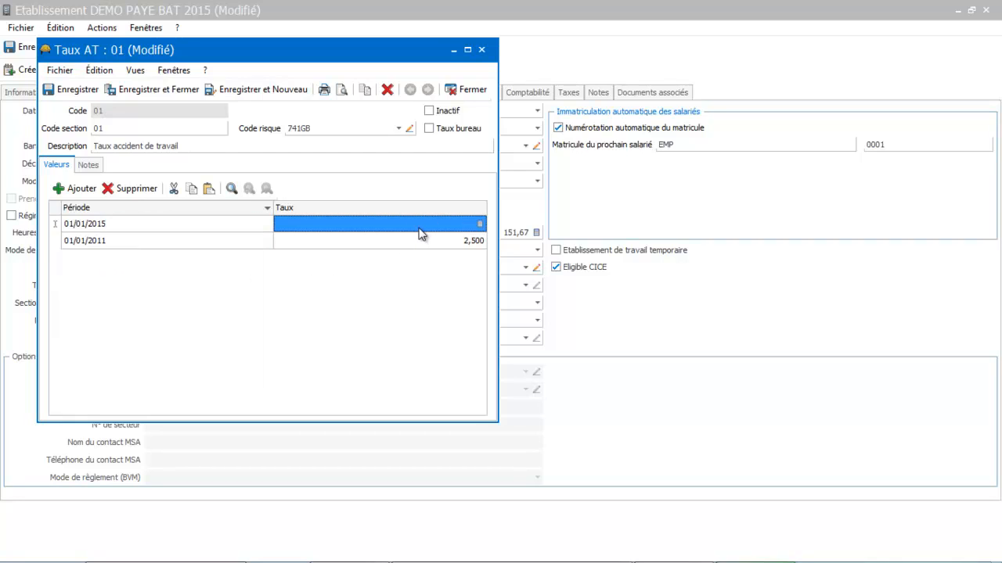
{"action": "left_click", "coordinate": [426, 224]}
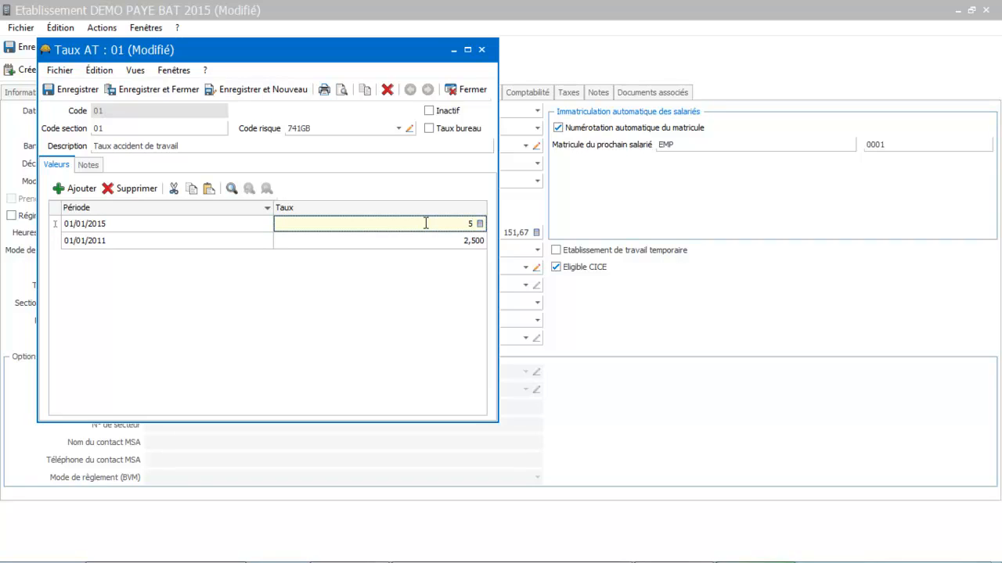
{"action": "key", "text": "Tab"}
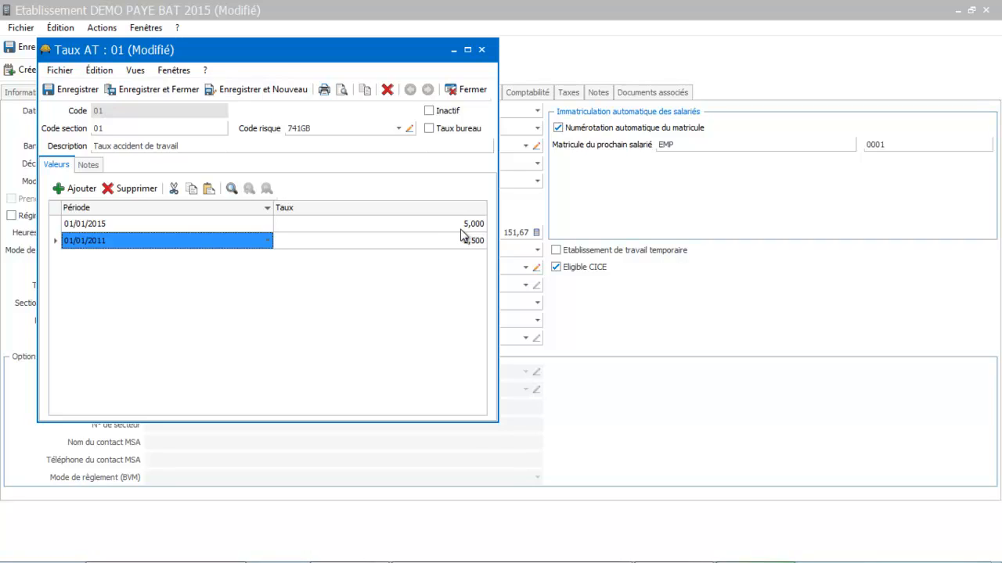
- Save work accident rate 01 and start a new one with code 02 and section code 02
{"action": "left_click", "coordinate": [274, 92]}
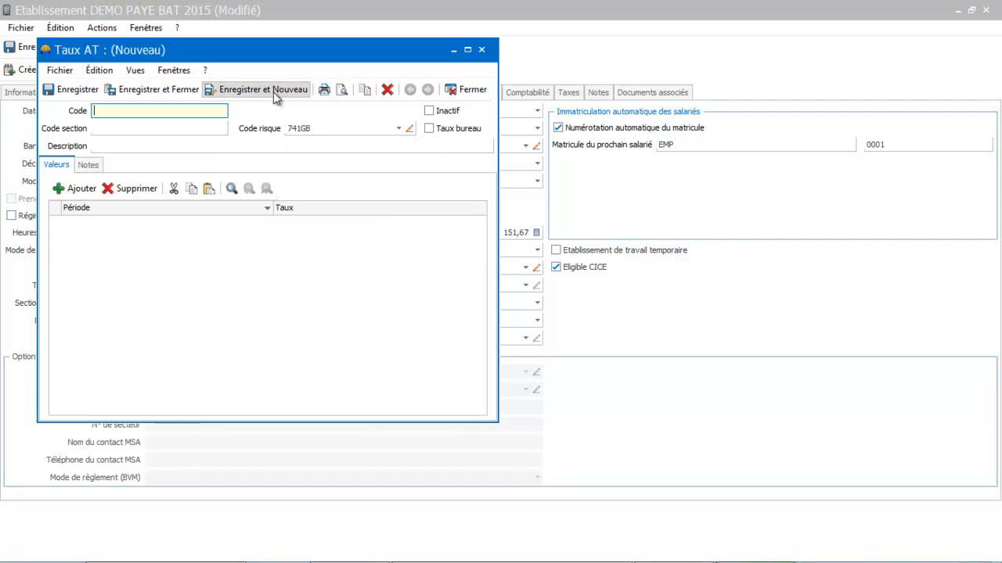
{"action": "type", "text": "02"}
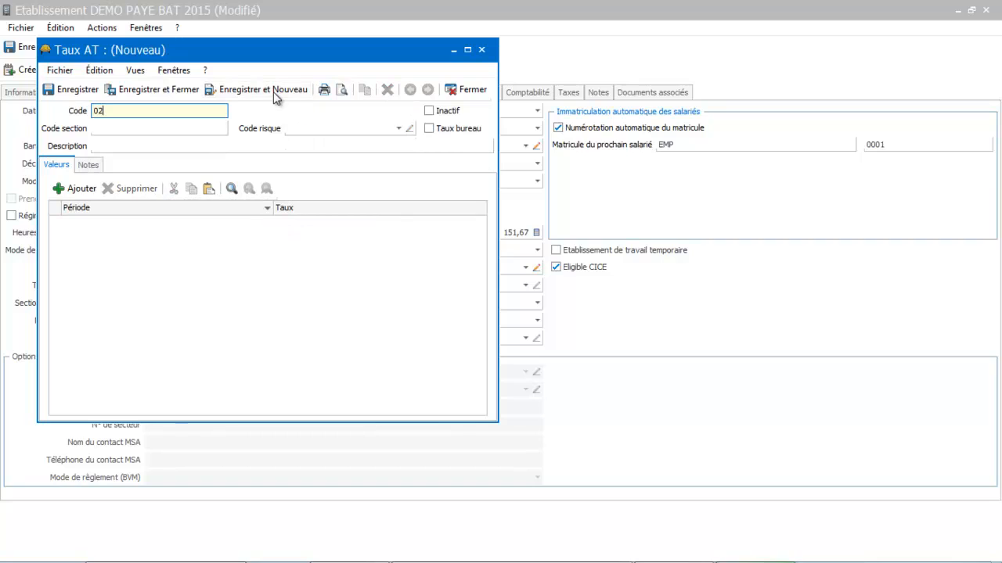
{"action": "left_click", "coordinate": [110, 130]}
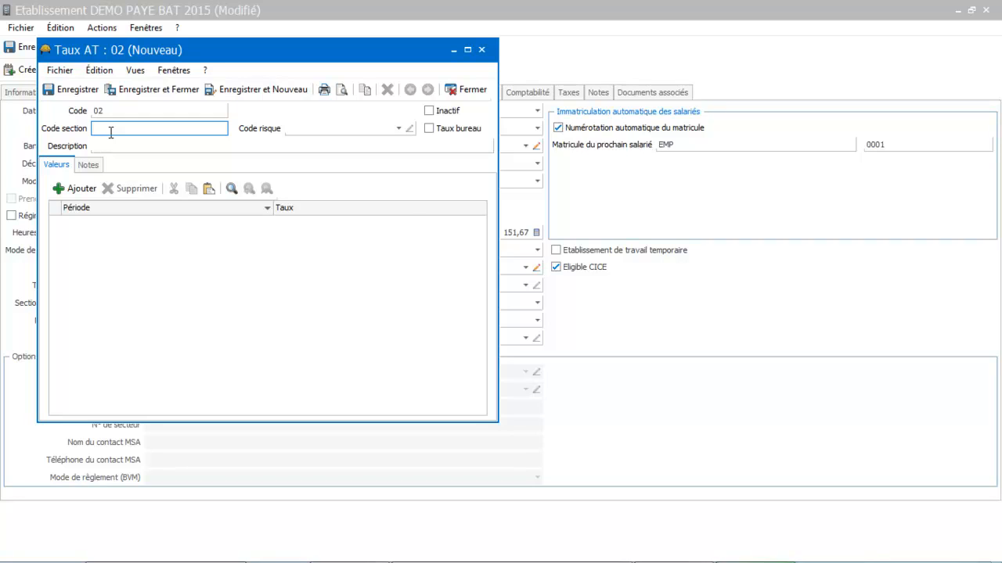
{"action": "type", "text": "02"}
{"action": "key", "text": "Tab"}
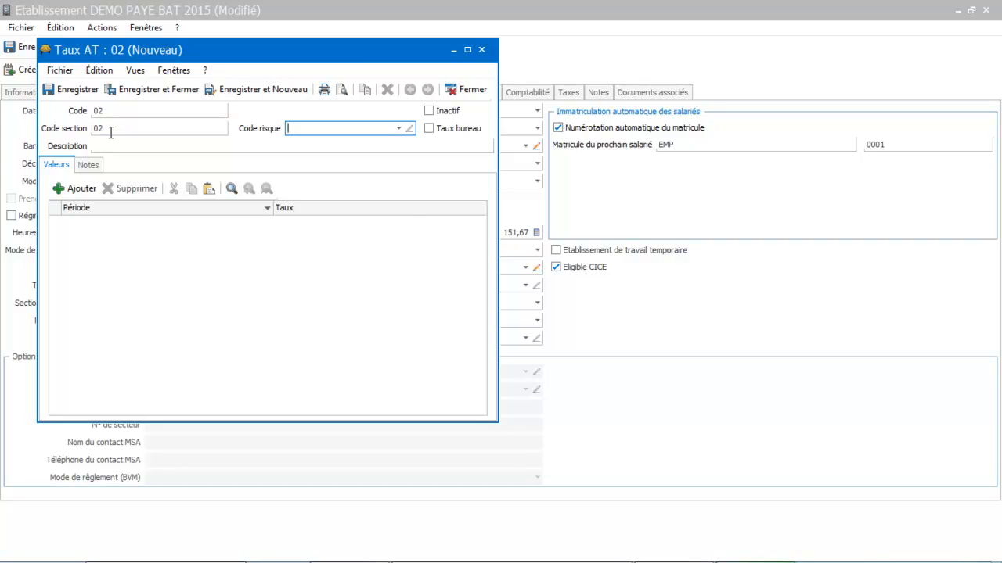
- Set the risk code of work accident rate 02 to 741GB and enable its Taux bureau option
{"action": "left_click", "coordinate": [398, 128]}
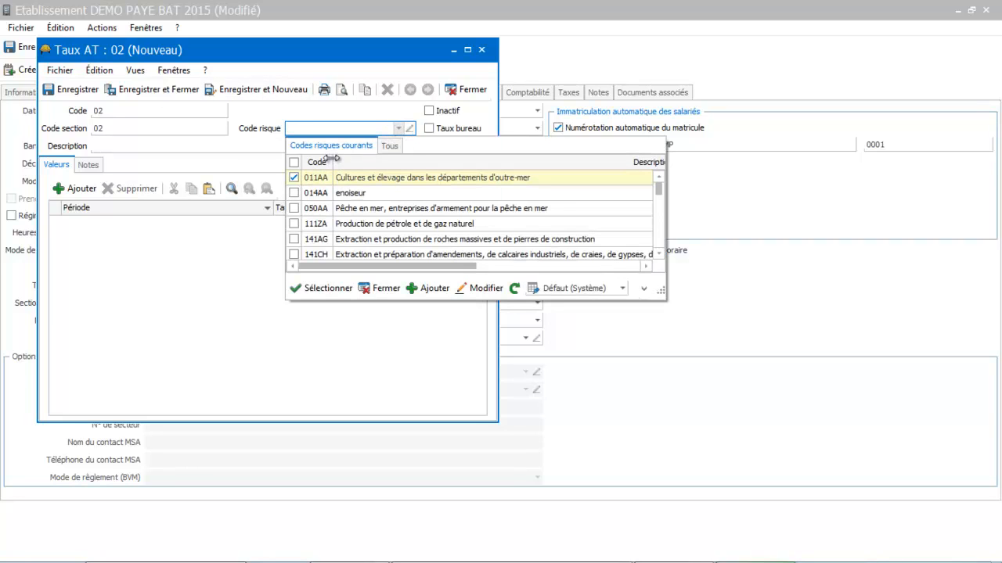
{"action": "type", "text": "741"}
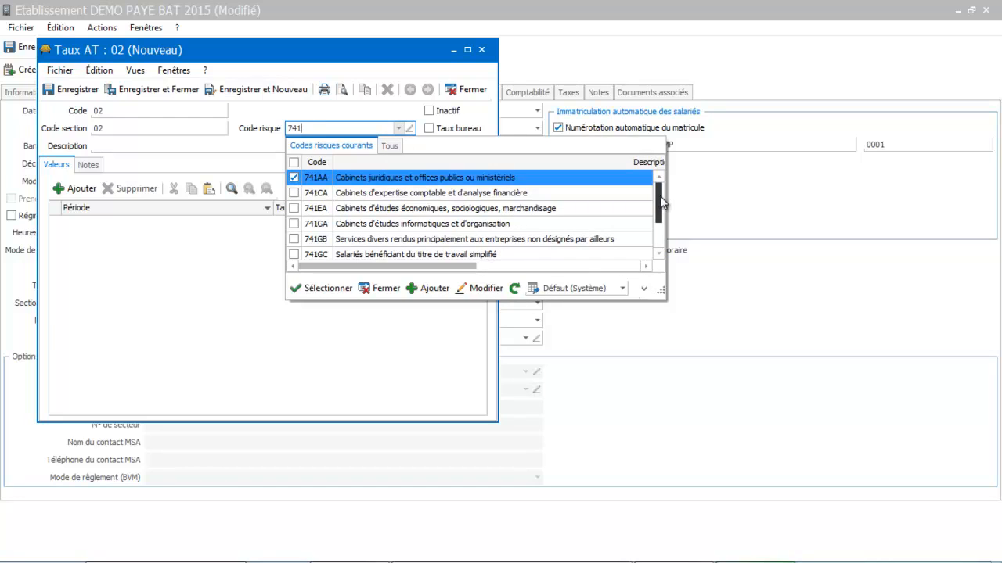
{"action": "scroll", "coordinate": [660, 196], "scroll_direction": "down", "scroll_amount": 1}
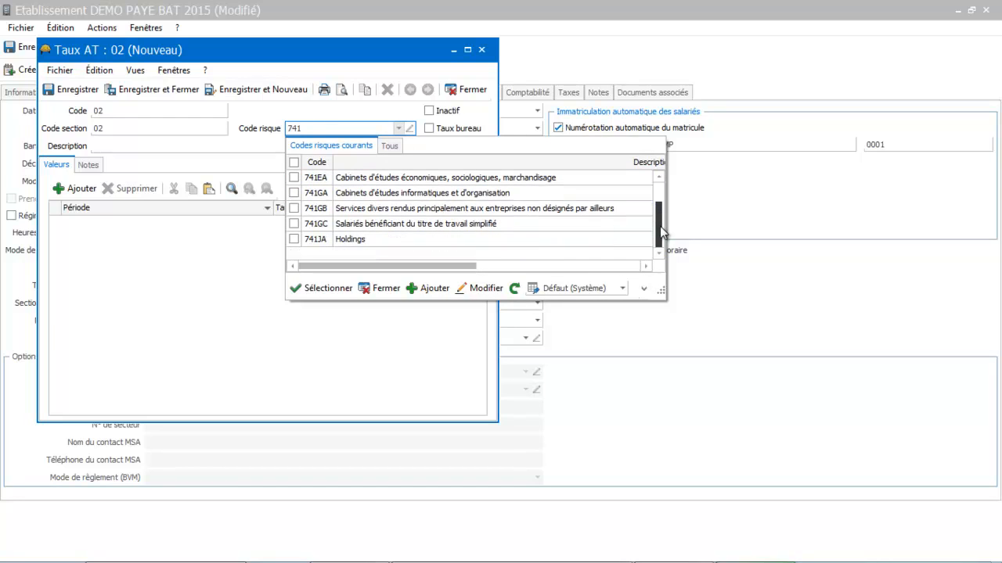
{"action": "left_click", "coordinate": [525, 209]}
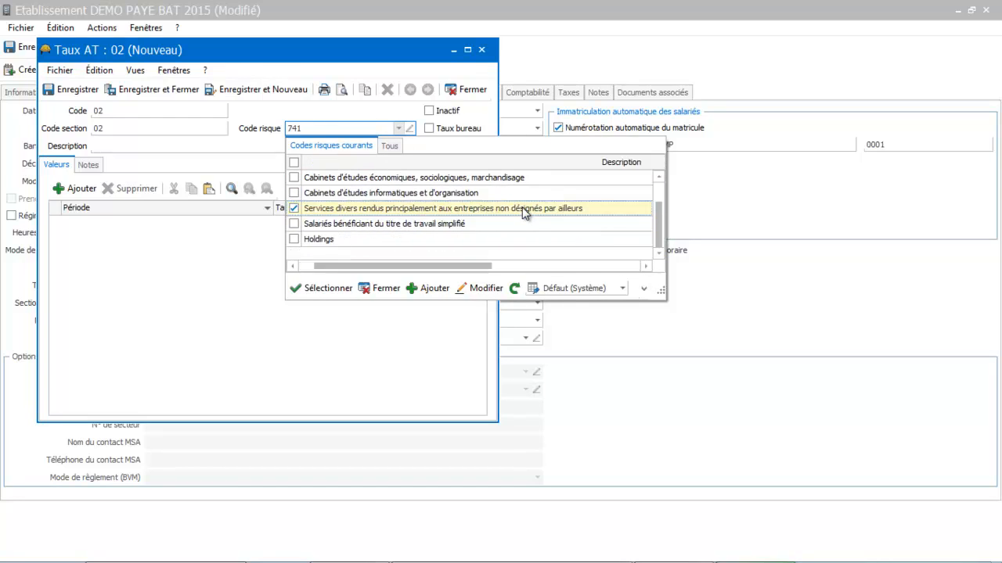
{"action": "left_click", "coordinate": [430, 129]}
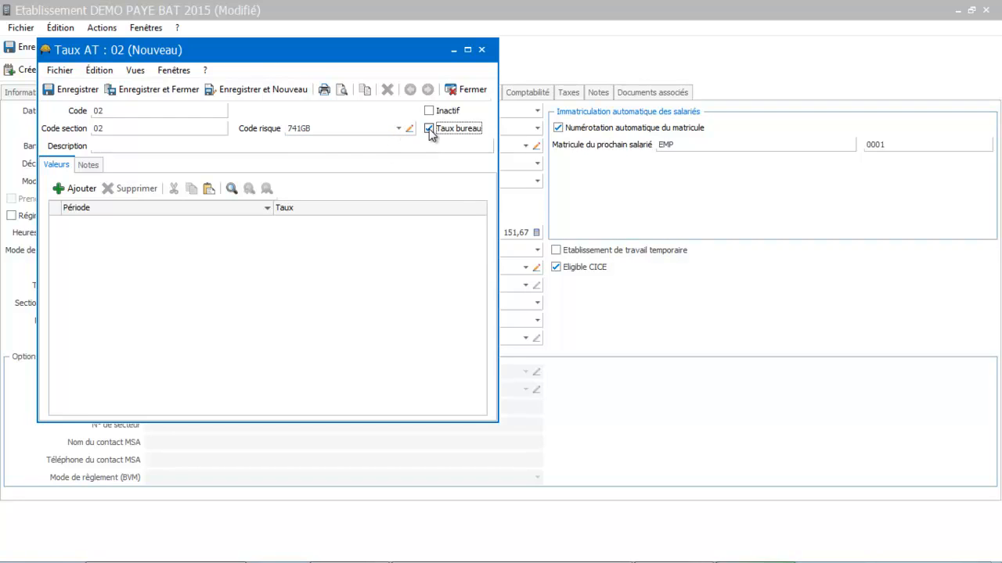
- Add a value line to work accident rate 02 for period 01/01/2015 with a rate of 1,1
{"action": "left_click", "coordinate": [70, 193]}
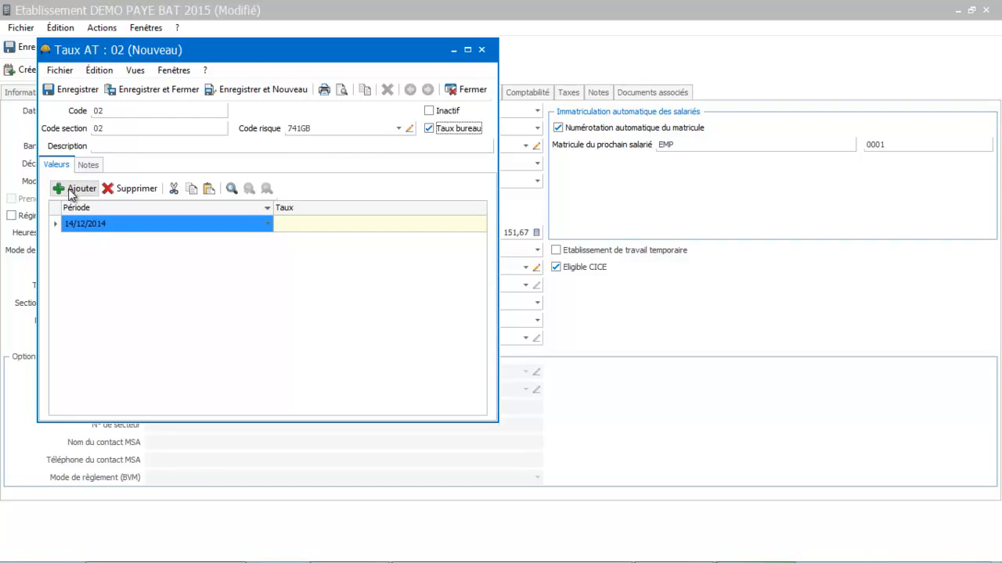
{"action": "left_click", "coordinate": [147, 227]}
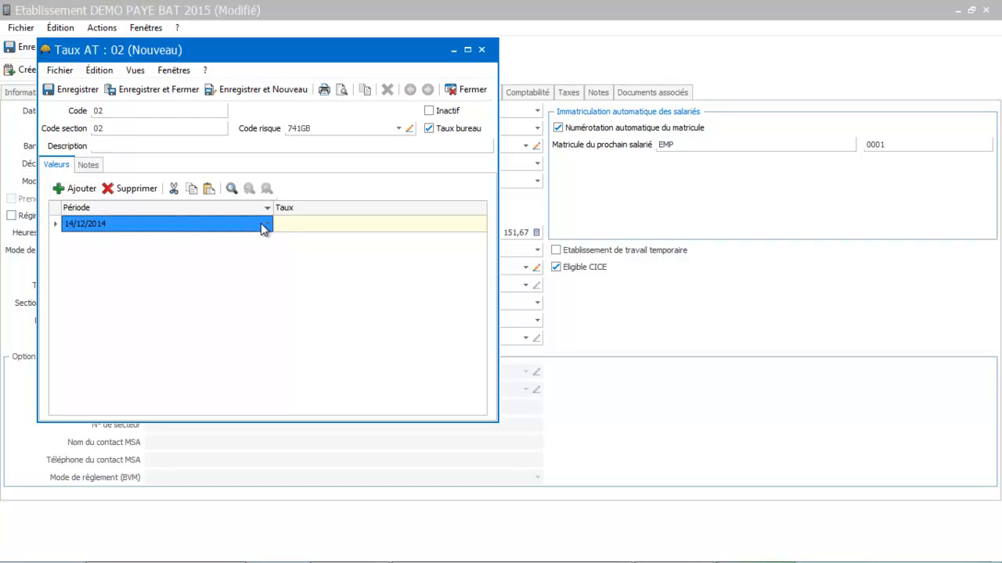
{"action": "left_click", "coordinate": [263, 228]}
{"action": "left_click", "coordinate": [266, 225]}
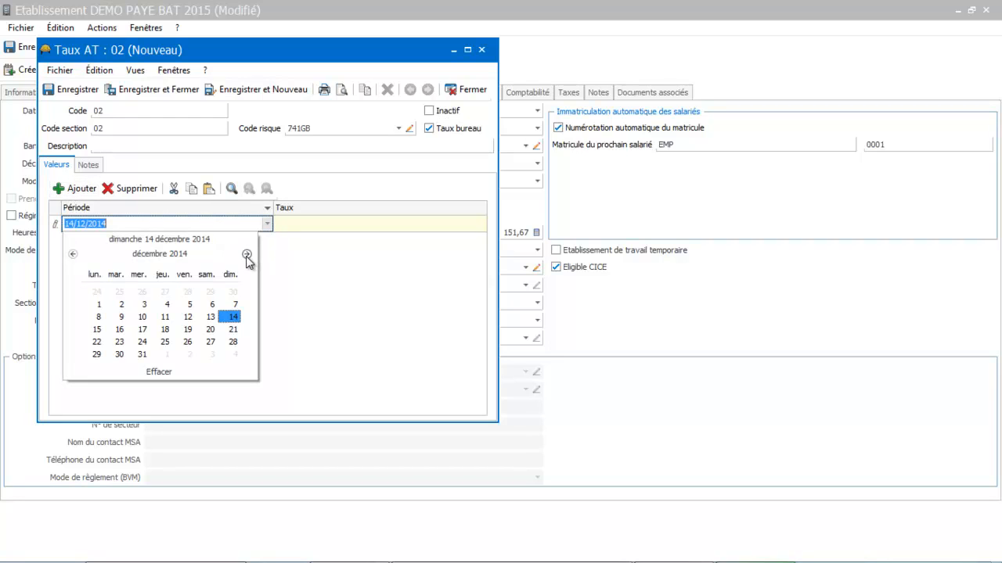
{"action": "left_click", "coordinate": [246, 257]}
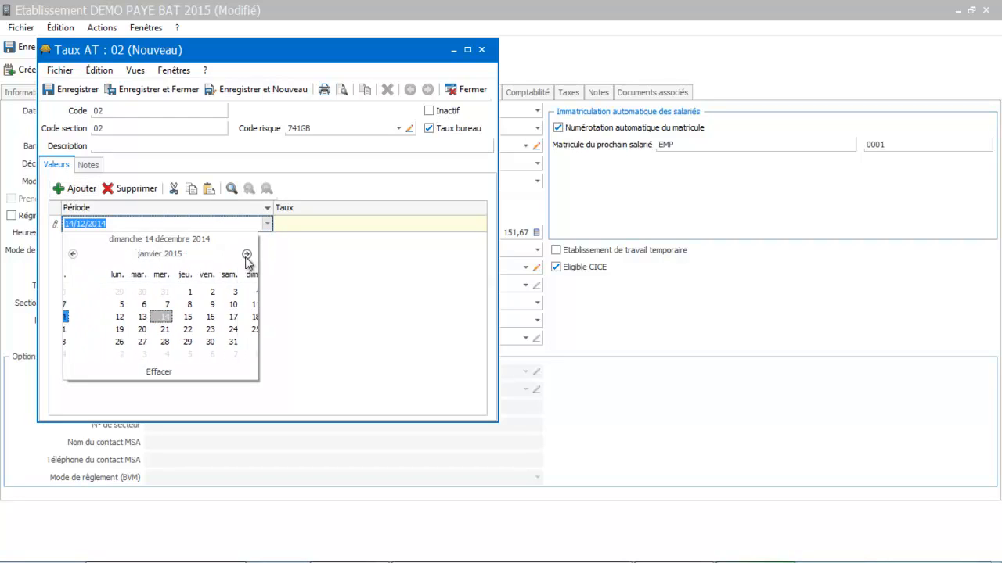
{"action": "left_click", "coordinate": [166, 294]}
{"action": "left_click", "coordinate": [436, 225]}
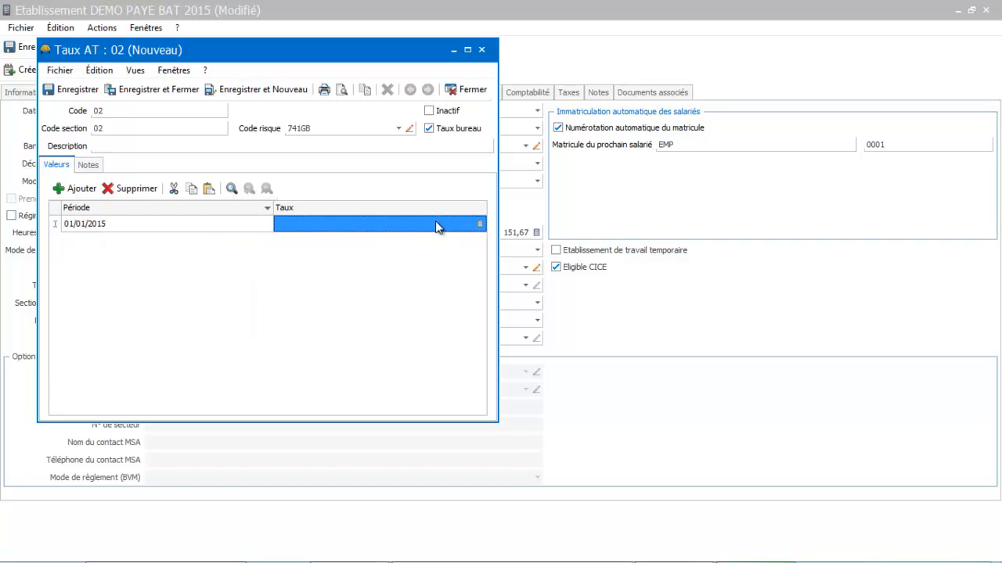
{"action": "left_click", "coordinate": [436, 223]}
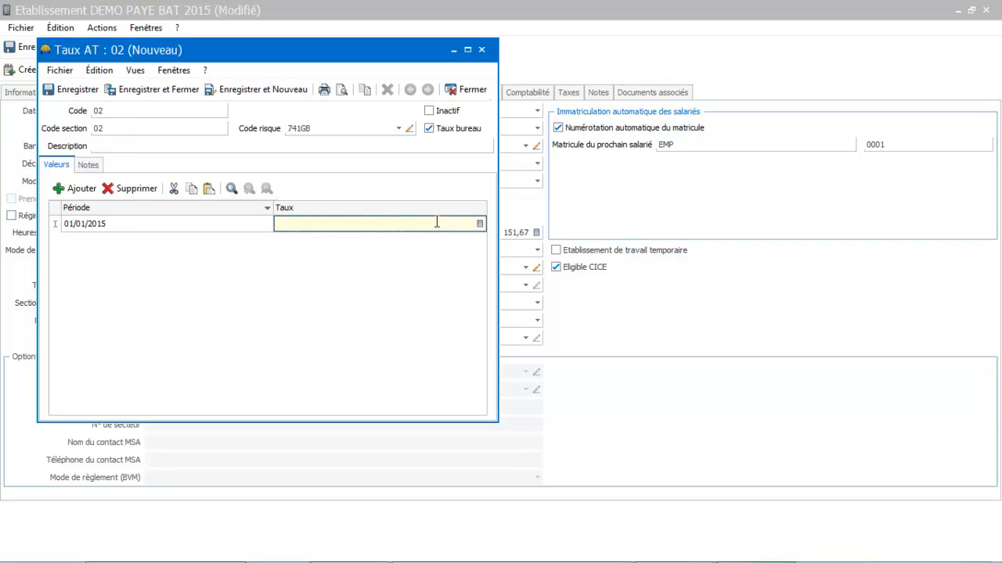
{"action": "type", "text": "160"}
{"action": "key", "text": "BackSpace"}
{"action": "key", "text": "BackSpace"}
{"action": "type", "text": ",1"}
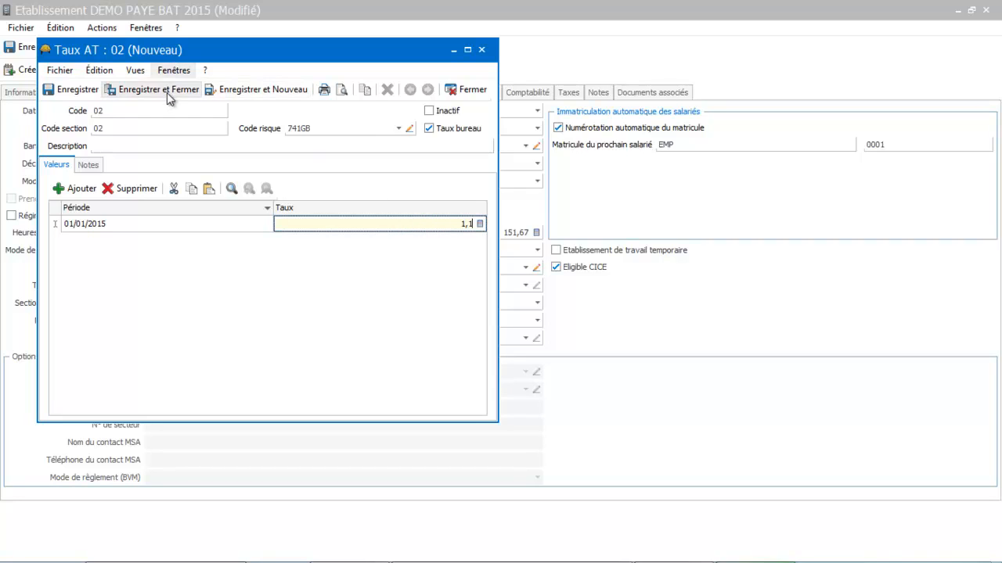
- Save work accident rate 02 and start a new one with code 03, section code 03 and risk code 741GB
{"action": "left_click", "coordinate": [255, 91]}
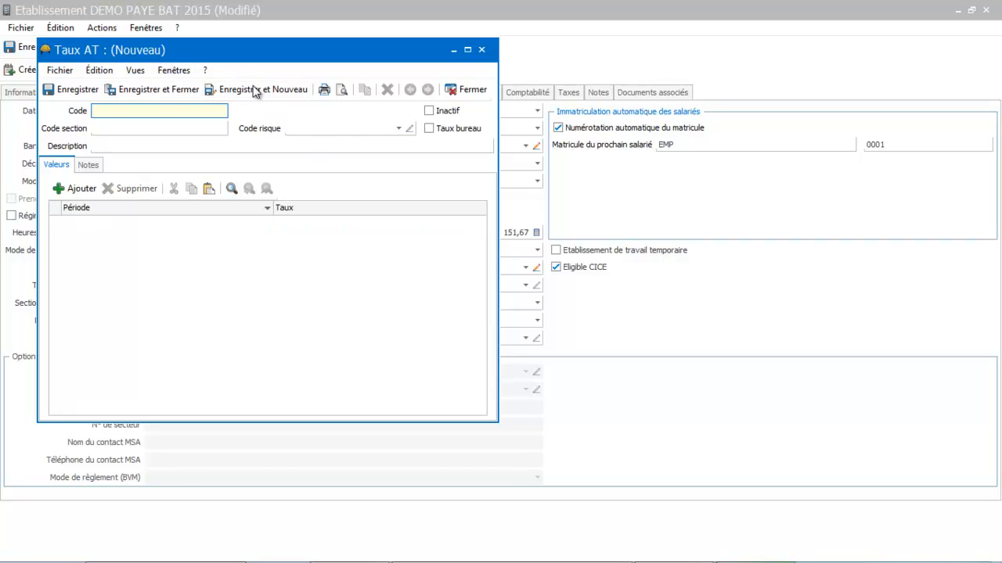
{"action": "type", "text": "03"}
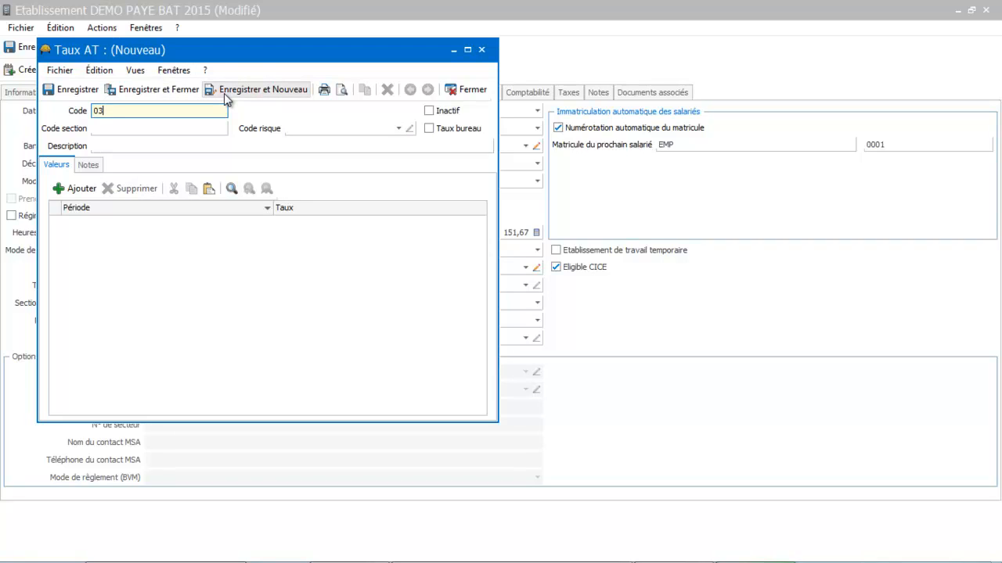
{"action": "left_click", "coordinate": [194, 126]}
{"action": "type", "text": "03"}
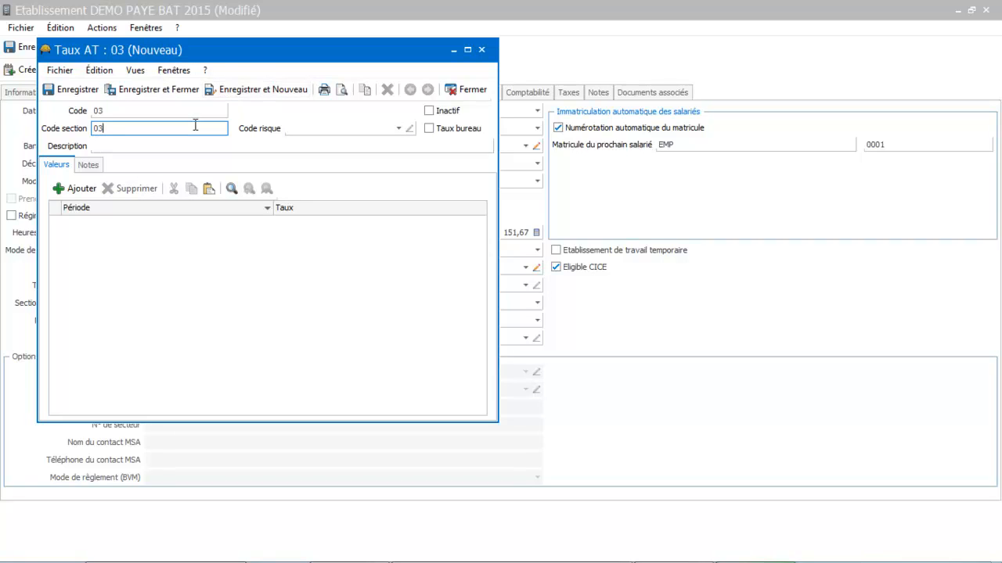
{"action": "left_click", "coordinate": [385, 125]}
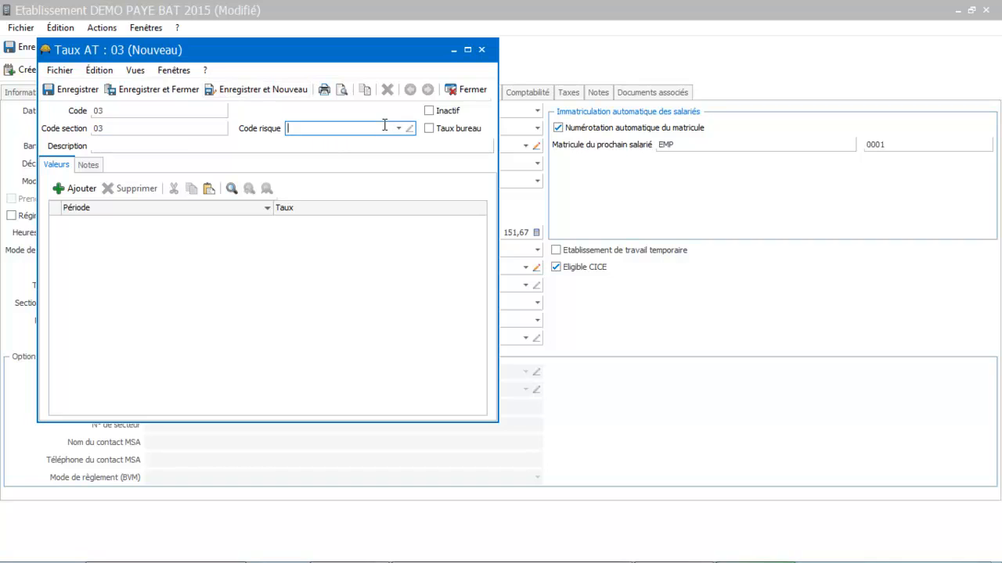
{"action": "type", "text": "741"}
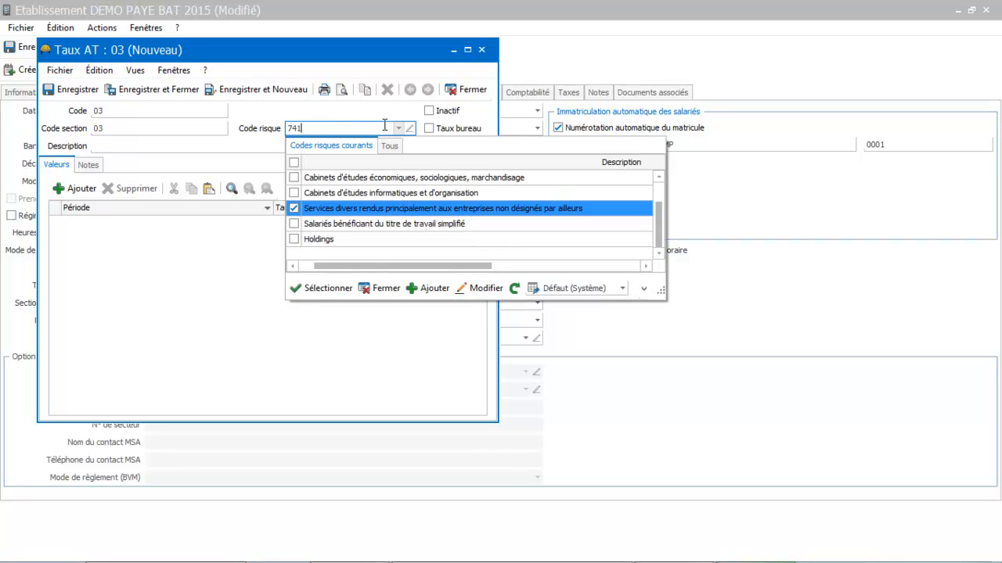
{"action": "left_click", "coordinate": [312, 210]}
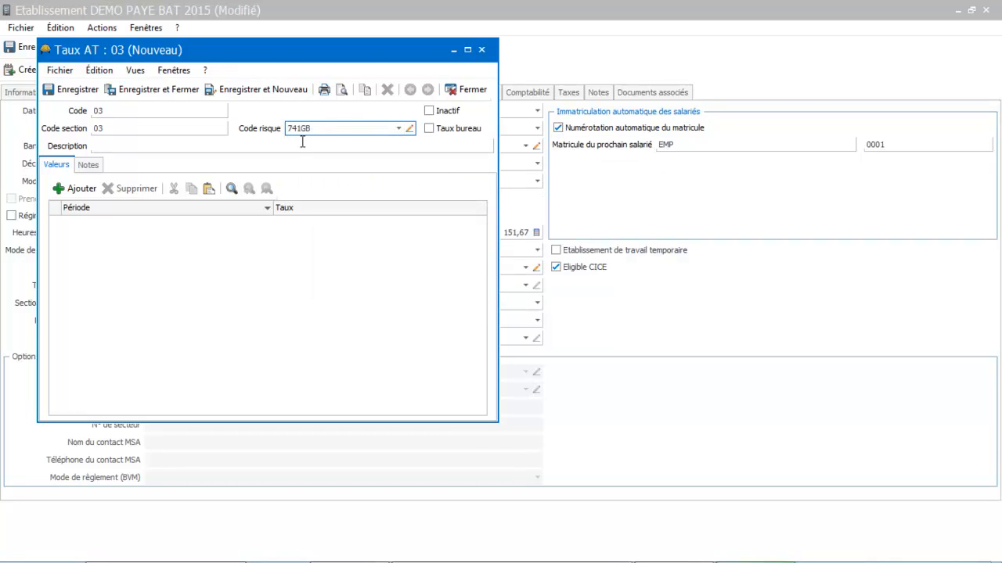
- Add a value line for period 01/01/2015 with a rate of 2,5 to work accident rate 03, and save and close it
{"action": "left_click", "coordinate": [77, 188]}
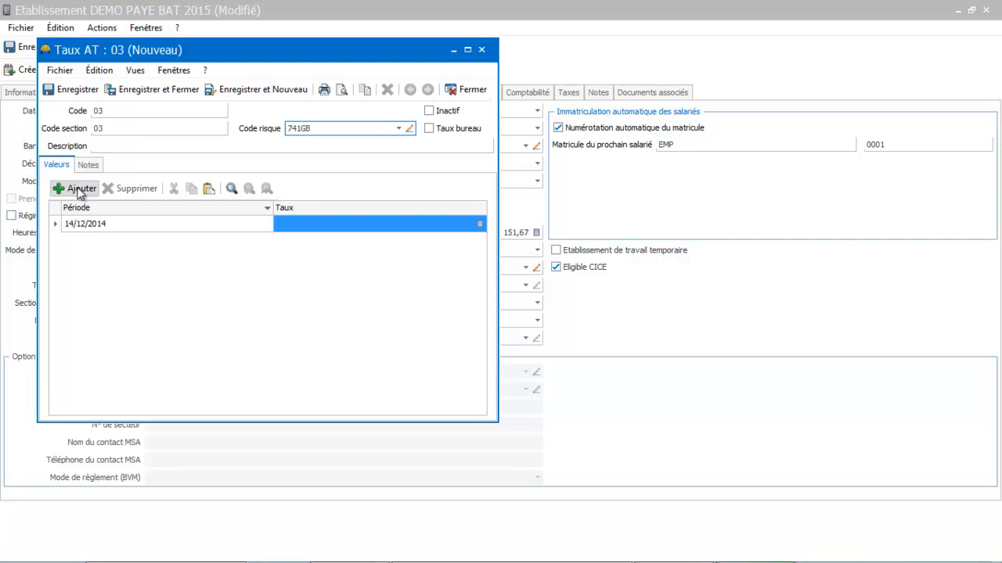
{"action": "left_click", "coordinate": [218, 225]}
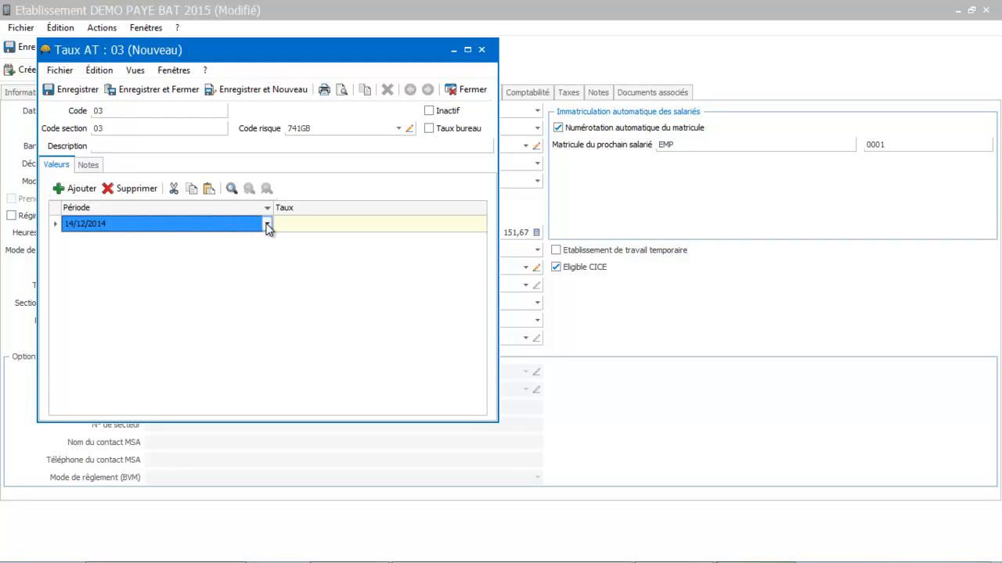
{"action": "left_click", "coordinate": [267, 225]}
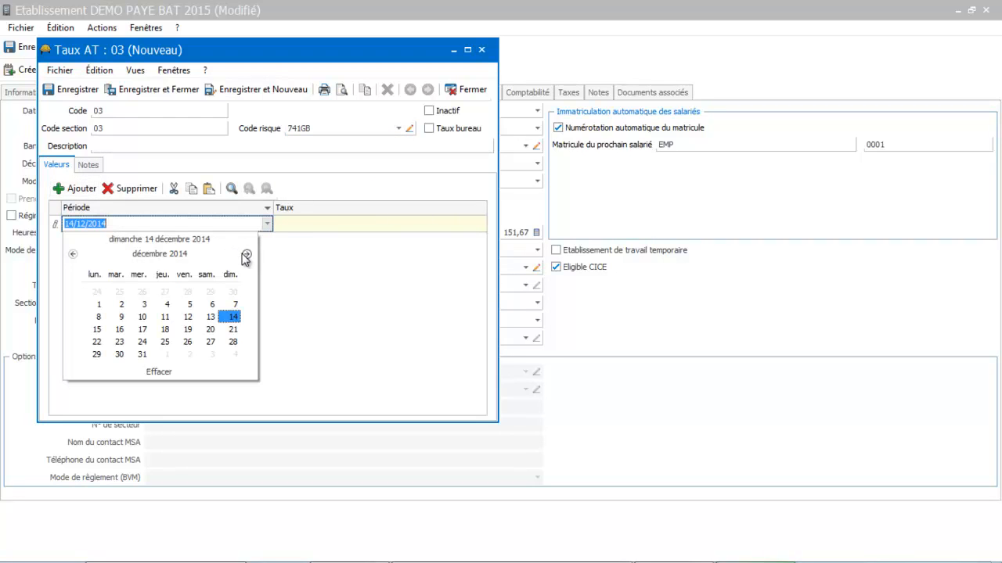
{"action": "left_click", "coordinate": [247, 253]}
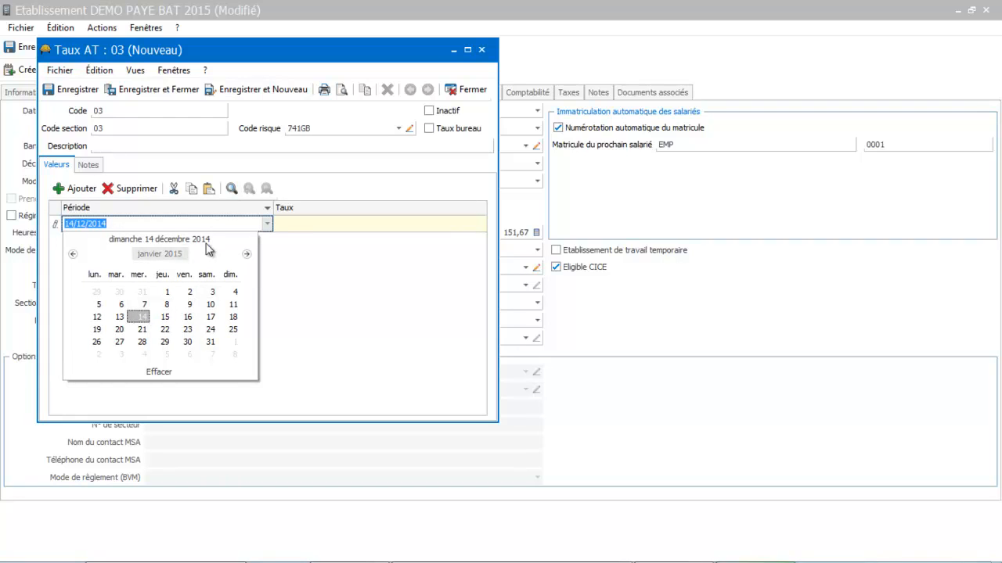
{"action": "left_click", "coordinate": [164, 296]}
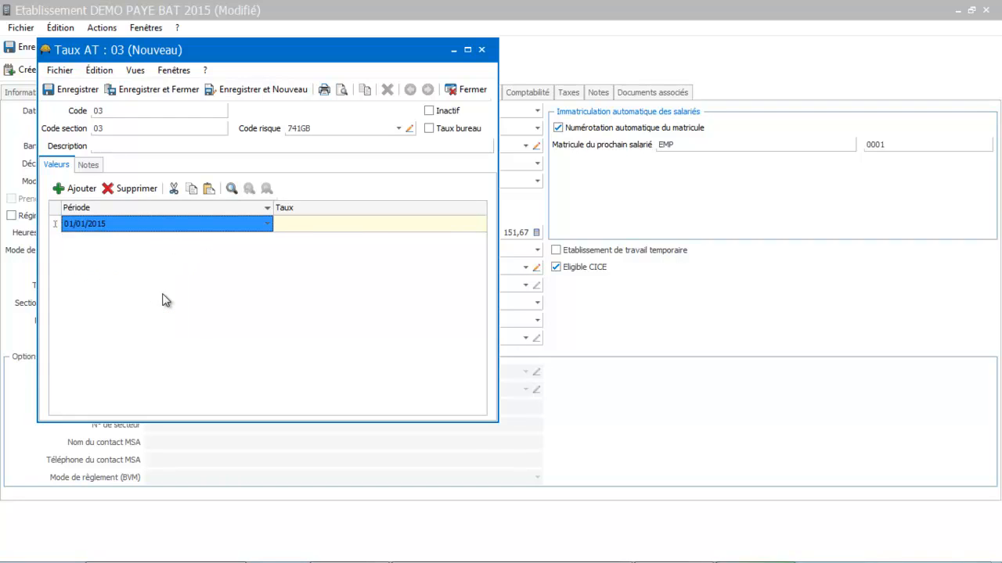
{"action": "left_click", "coordinate": [410, 227]}
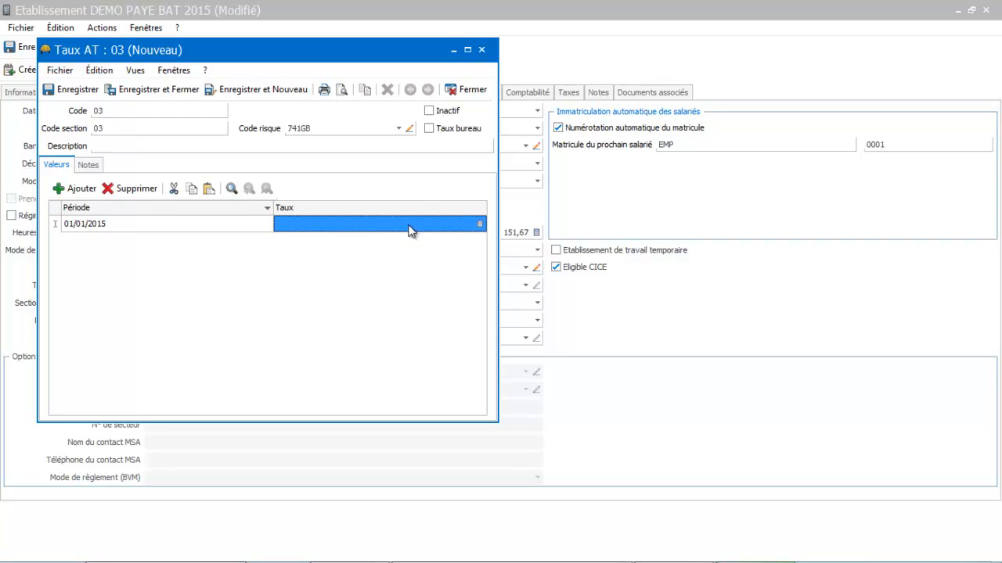
{"action": "type", "text": "2,5"}
{"action": "key", "text": "Return"}
{"action": "left_click", "coordinate": [173, 90]}
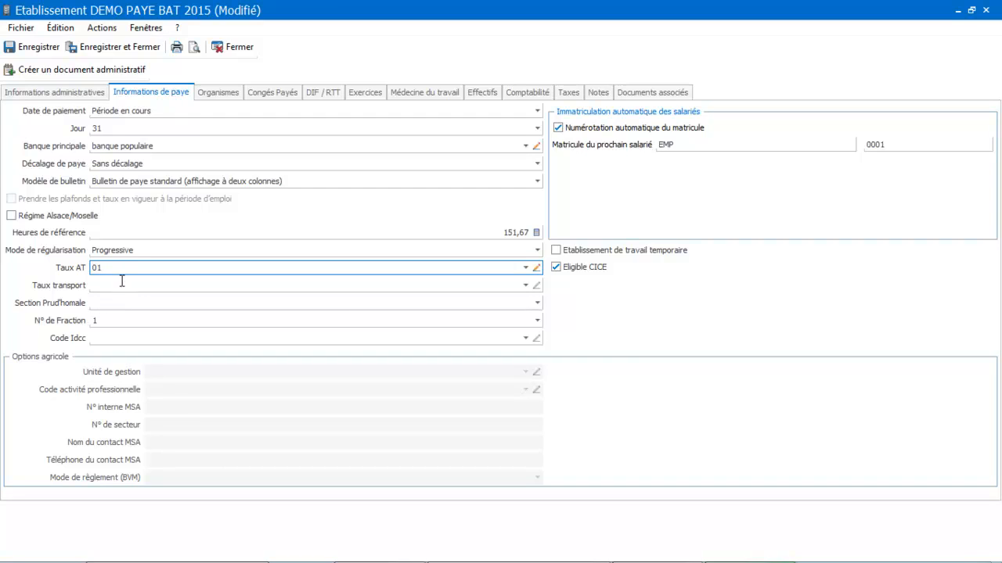
- Set the establishment's Section Prud'homale to "Activités diverses" and its collective agreement (IDCC) code to 0007
{"action": "left_click", "coordinate": [537, 304]}
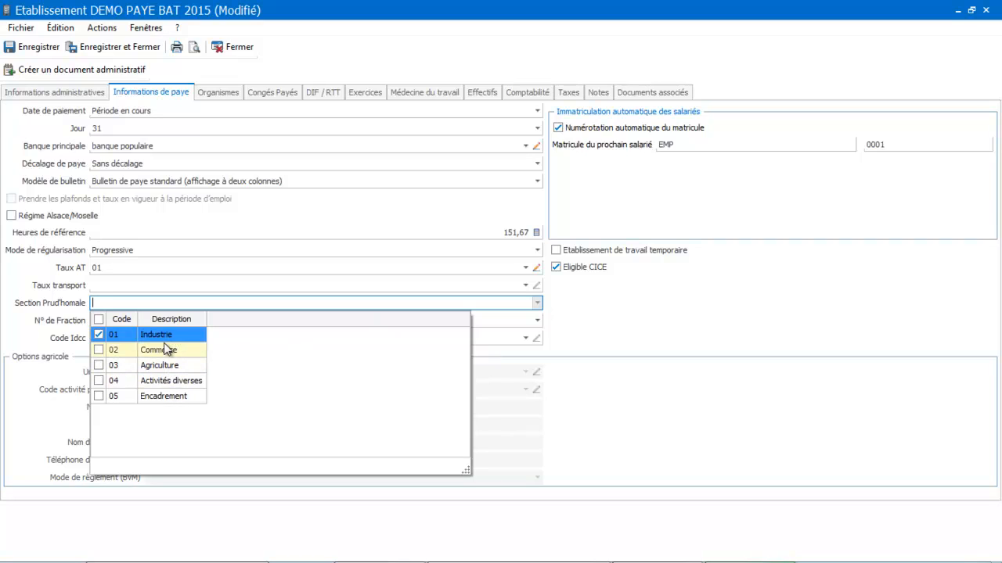
{"action": "left_click", "coordinate": [167, 382]}
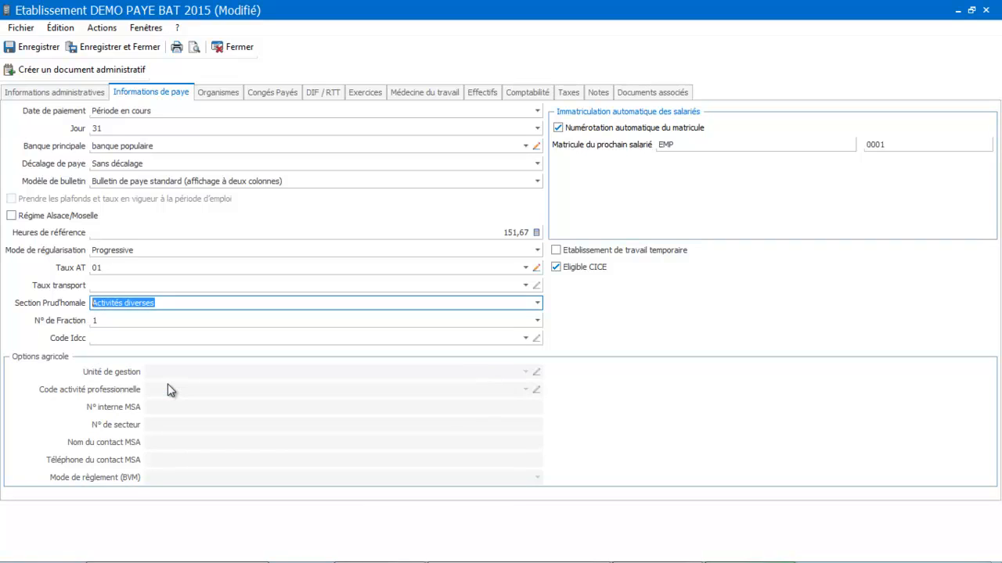
{"action": "left_click", "coordinate": [525, 338]}
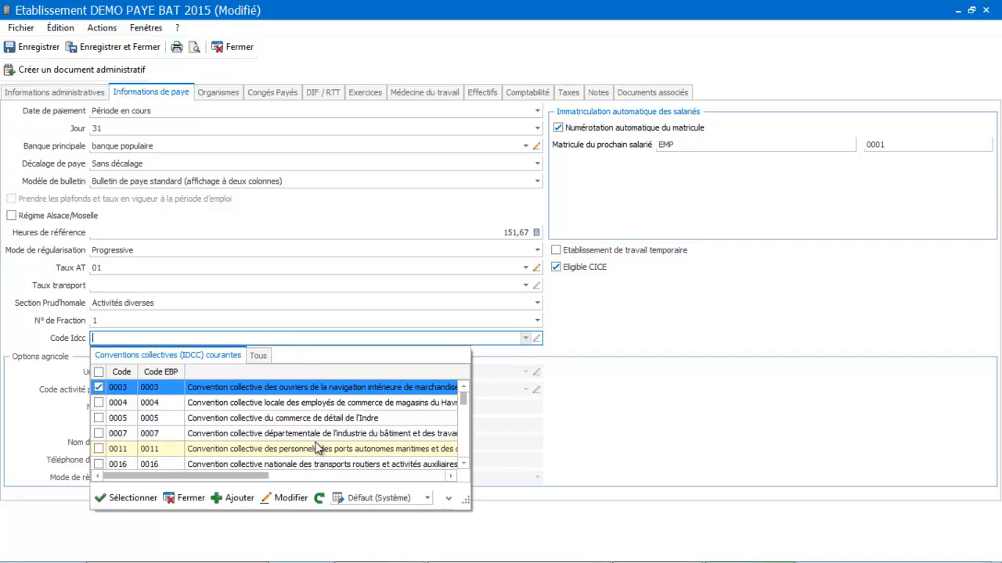
{"action": "double_click", "coordinate": [423, 439]}
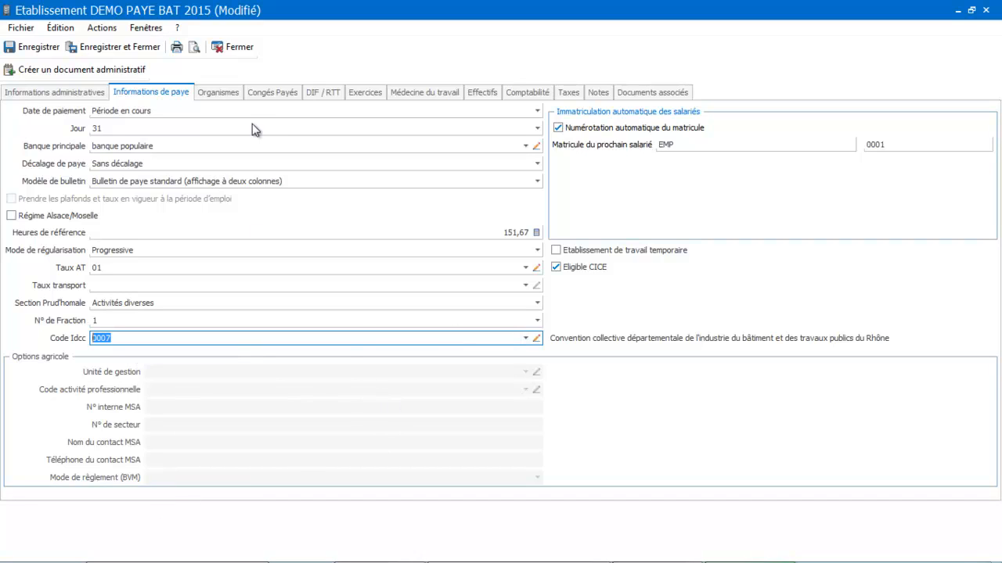
- Add PROBTP GROUPE to the establishment's list of organisations (Organismes)
{"action": "left_click", "coordinate": [219, 93]}
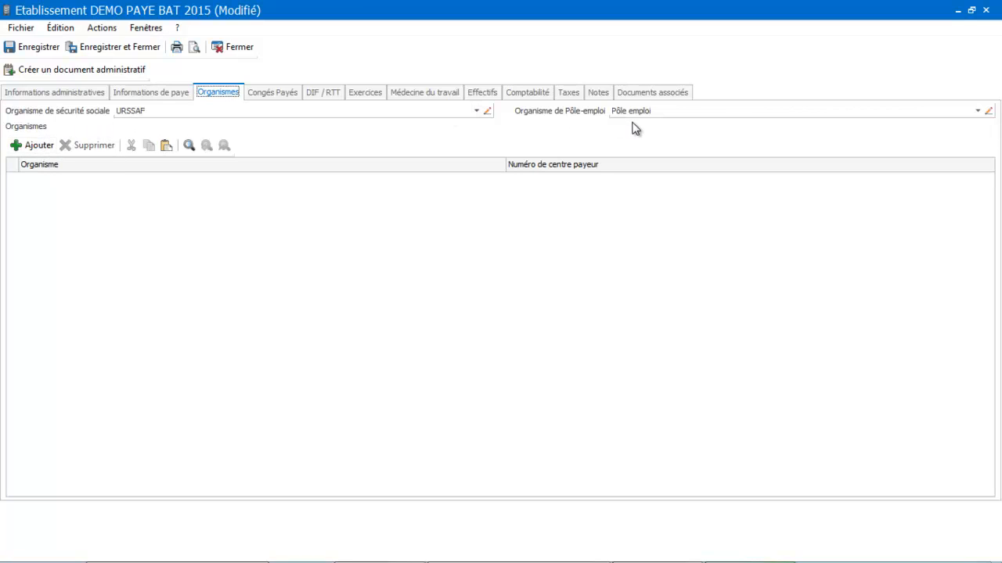
{"action": "left_click", "coordinate": [35, 147]}
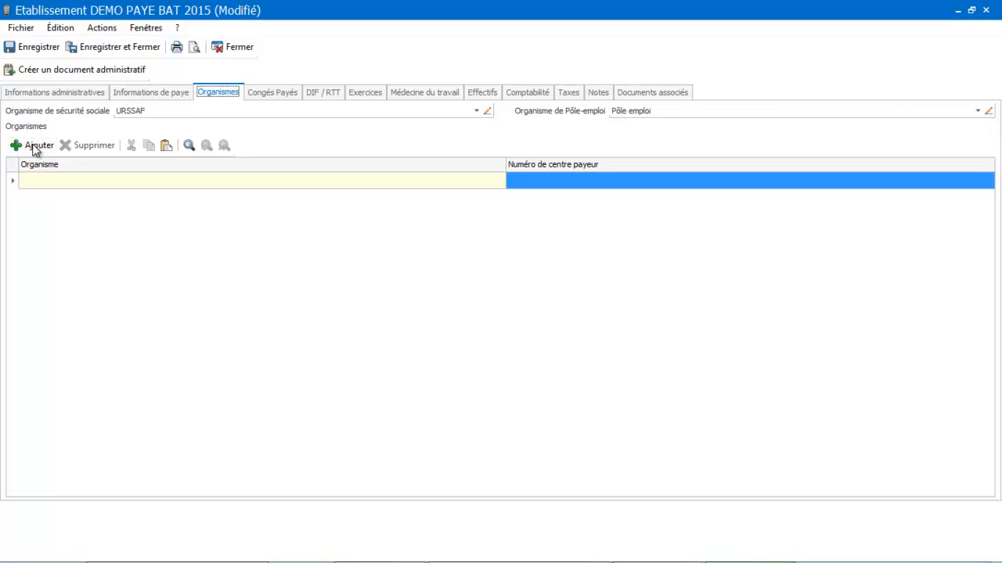
{"action": "left_click", "coordinate": [454, 186]}
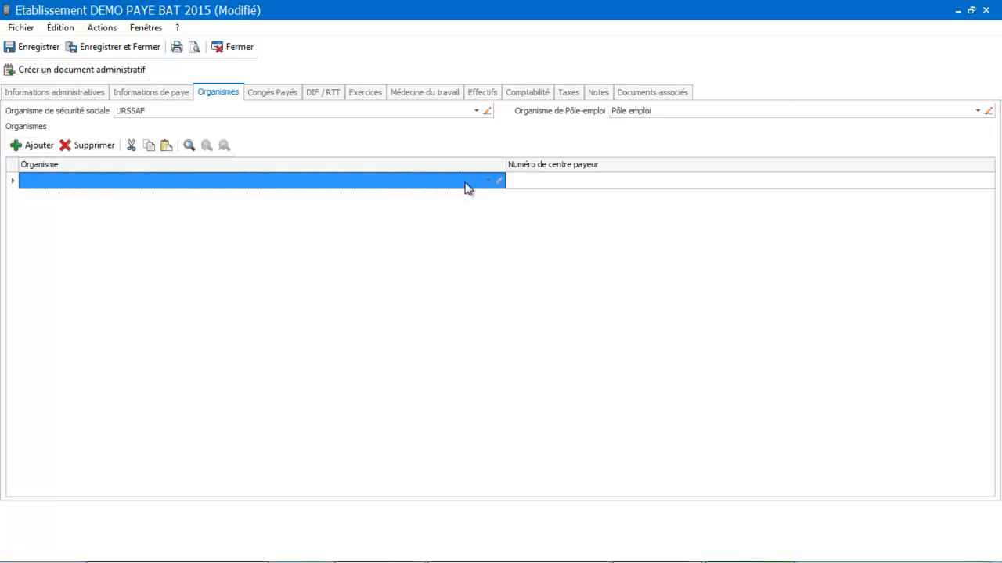
{"action": "left_click", "coordinate": [489, 182]}
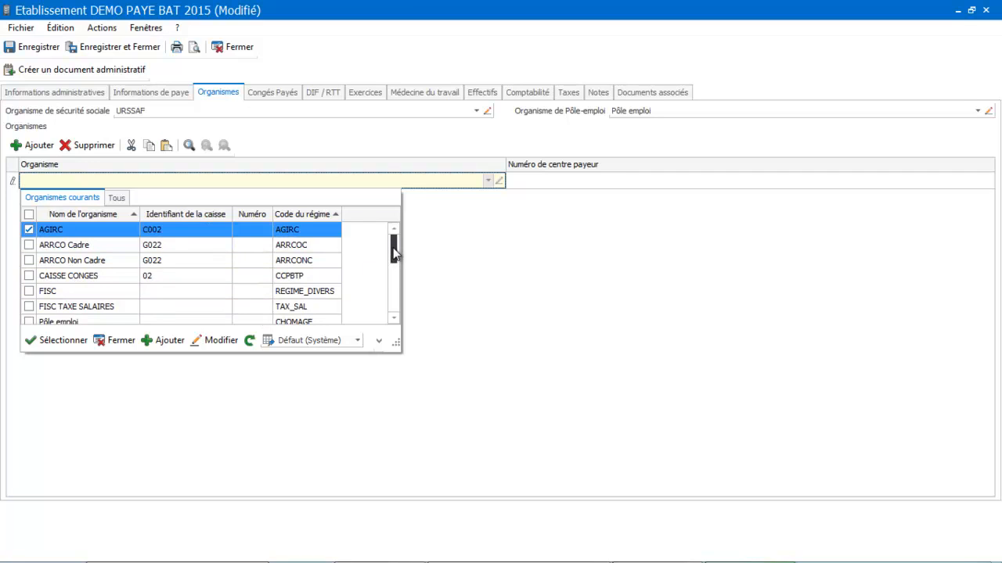
{"action": "left_click_drag", "start_coordinate": [392, 248], "coordinate": [391, 284]}
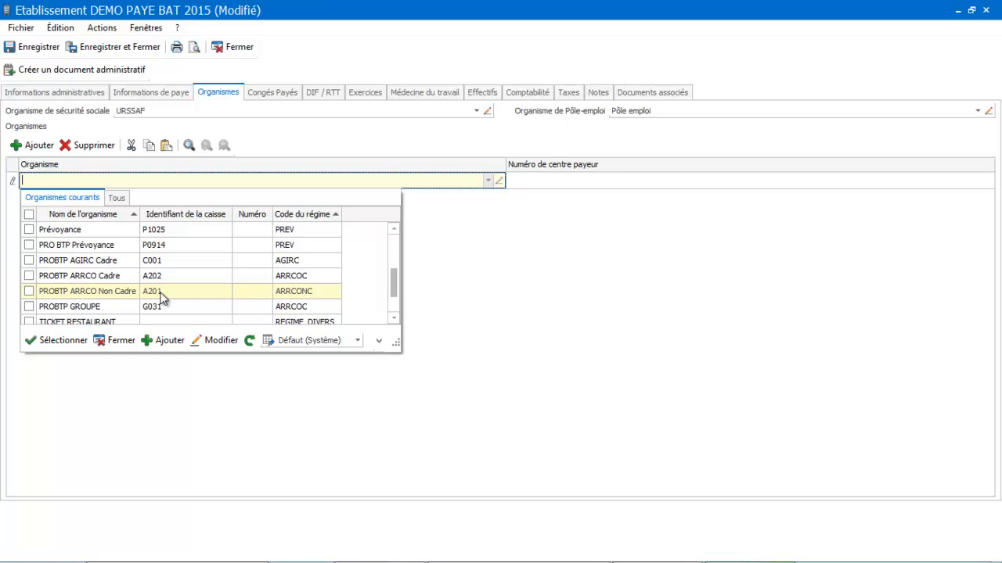
{"action": "left_click", "coordinate": [122, 307]}
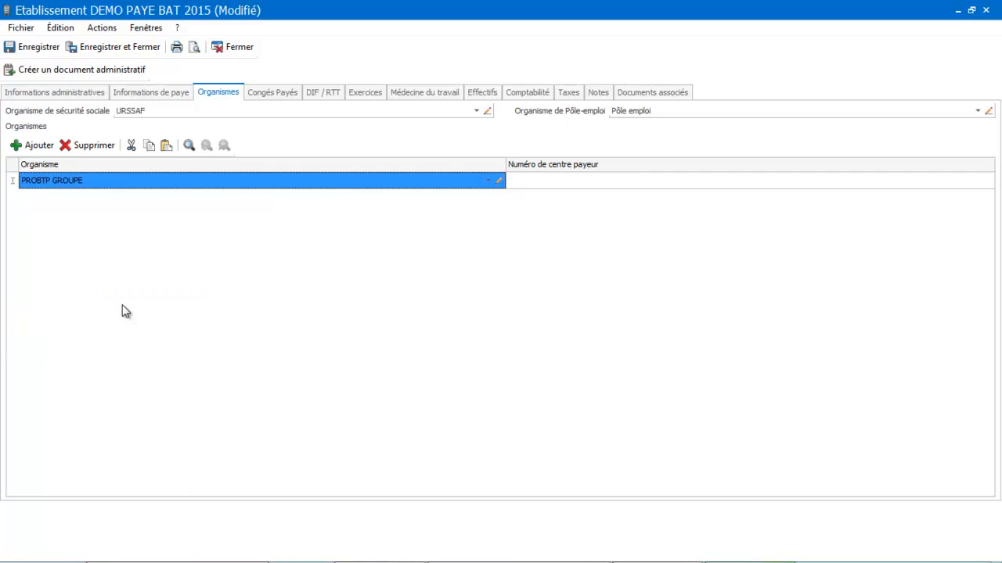
- Add the organisation PRO BTP Prévoyance as a second line in the establishment's Organismes list
{"action": "left_click", "coordinate": [580, 180]}
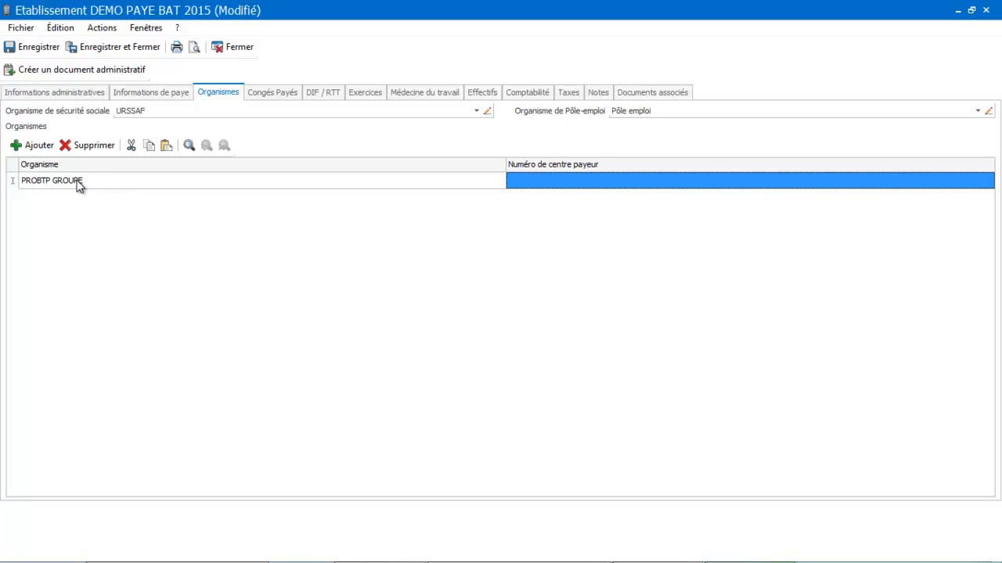
{"action": "left_click", "coordinate": [38, 146]}
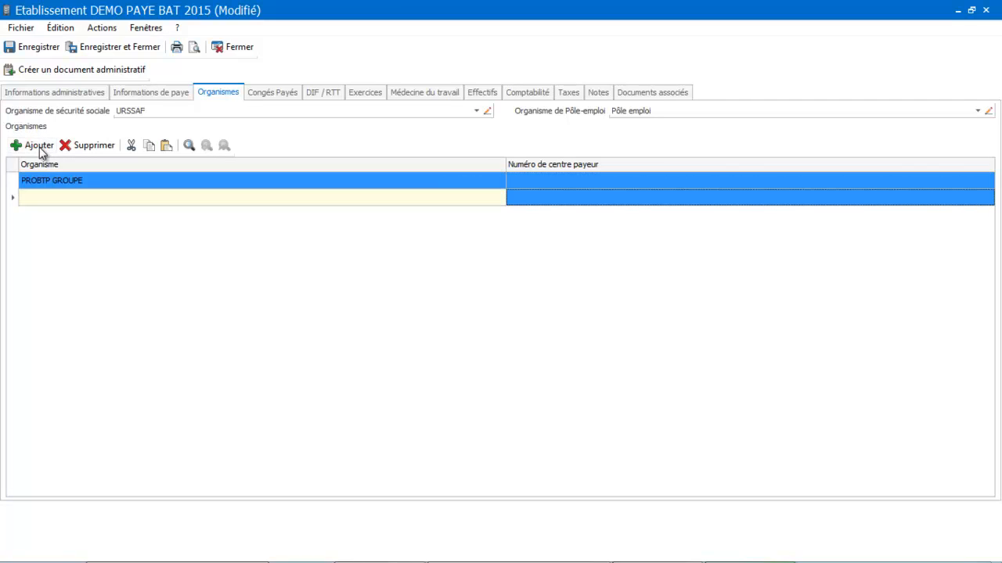
{"action": "left_click", "coordinate": [75, 197]}
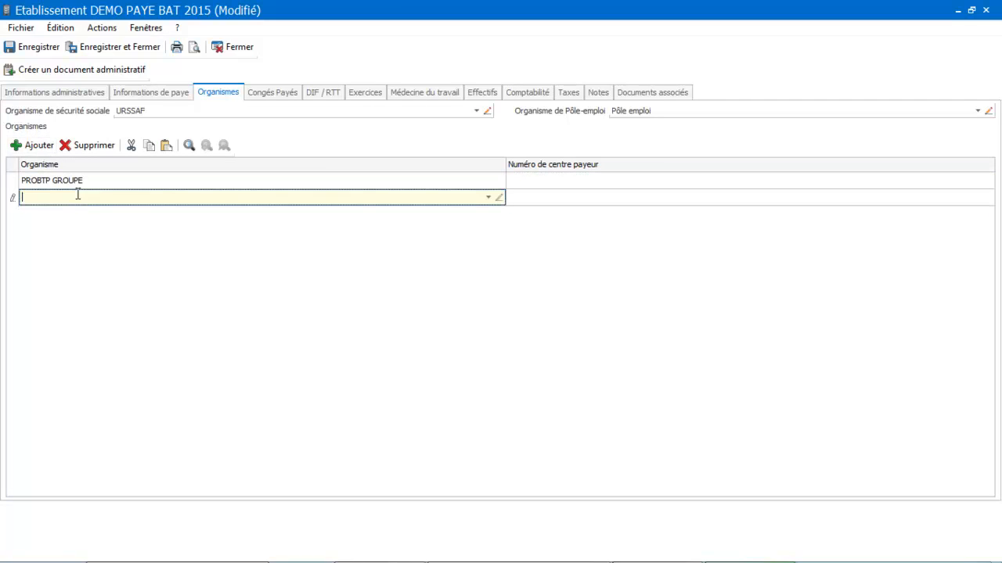
{"action": "left_click", "coordinate": [488, 198]}
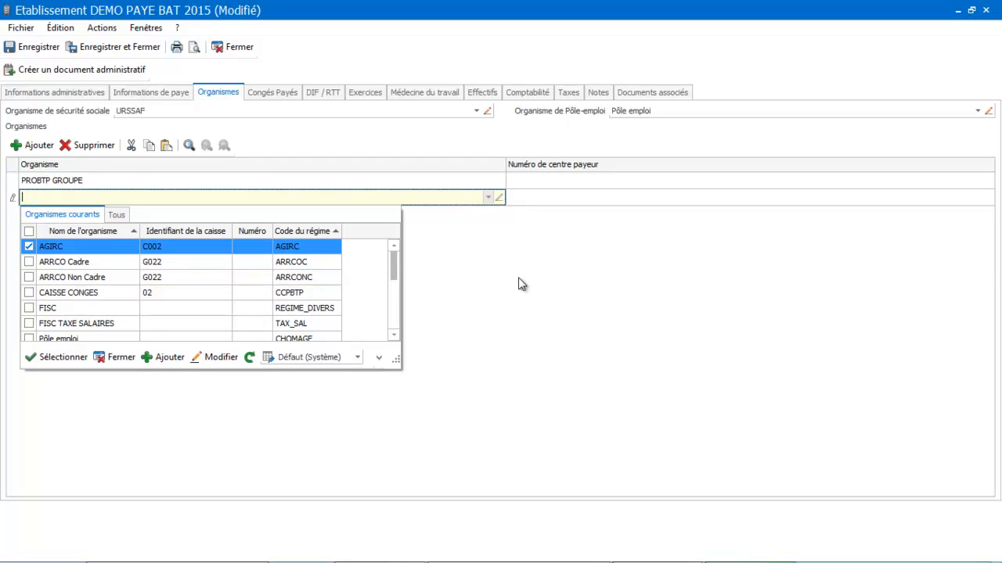
{"action": "left_click_drag", "start_coordinate": [394, 265], "coordinate": [393, 308]}
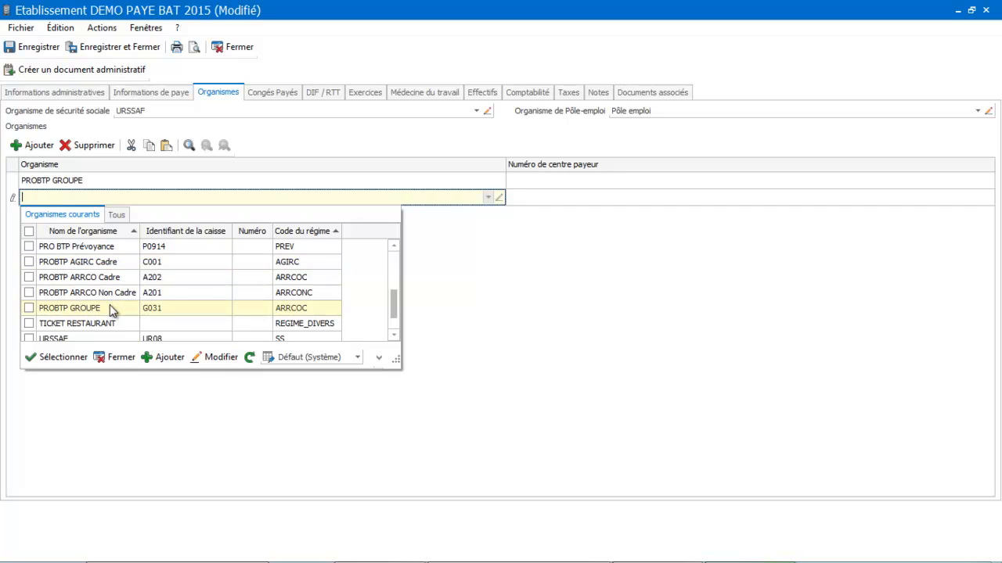
{"action": "left_click", "coordinate": [107, 248]}
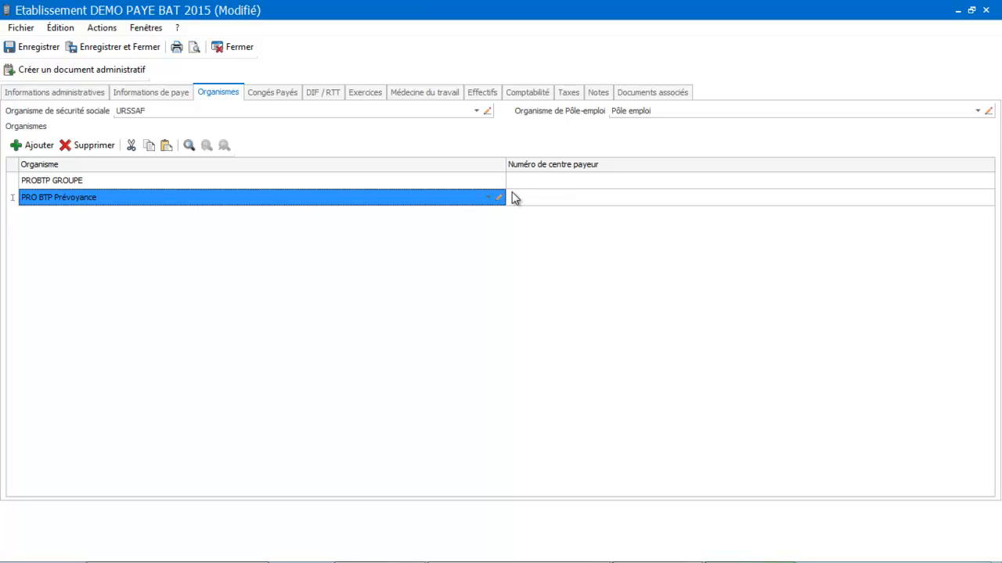
- Add the organisation Prévoyance (P1025) as a third line in the establishment's Organismes list
{"action": "left_click", "coordinate": [33, 148]}
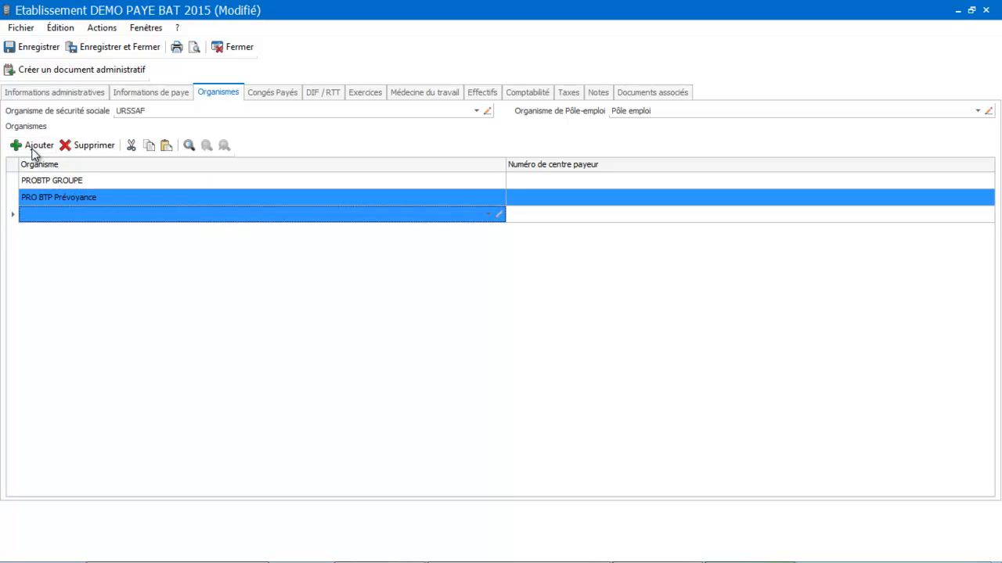
{"action": "left_click", "coordinate": [140, 217]}
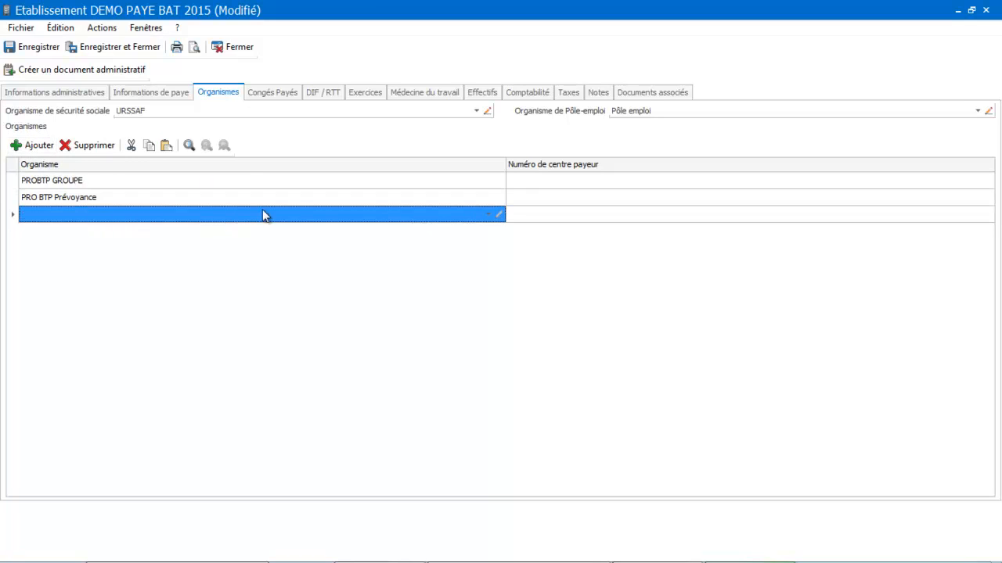
{"action": "left_click", "coordinate": [484, 213]}
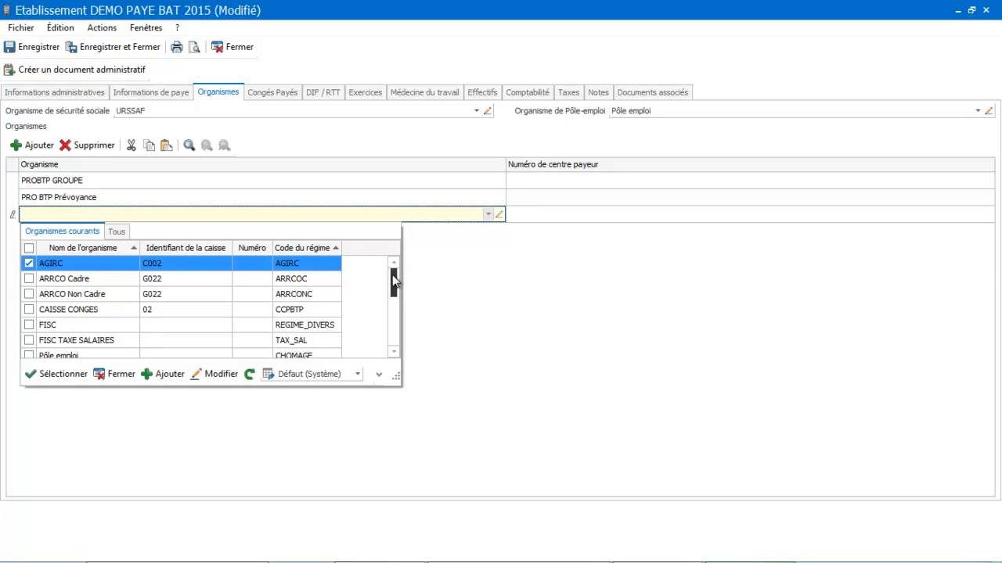
{"action": "left_click_drag", "start_coordinate": [392, 274], "coordinate": [377, 340]}
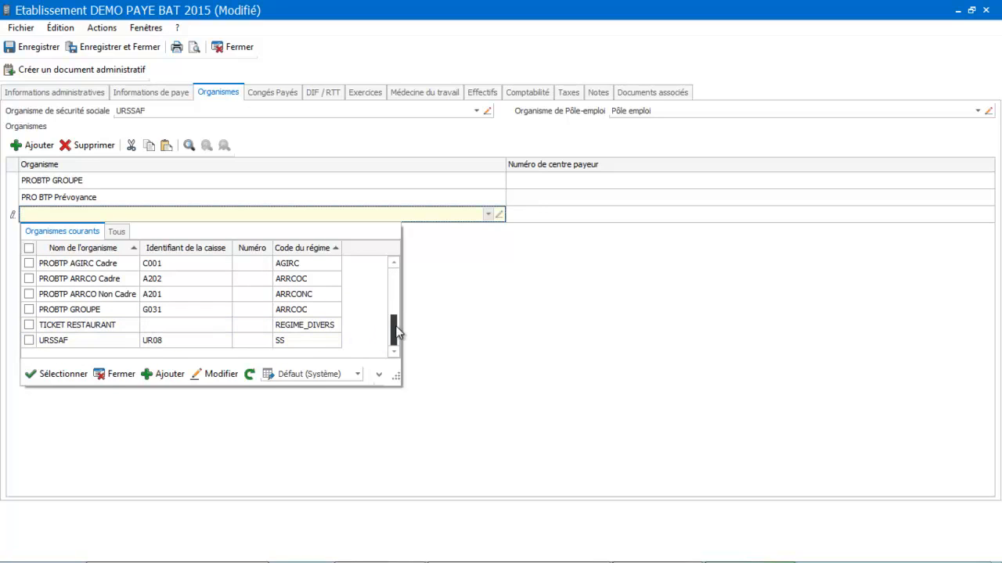
{"action": "left_click_drag", "start_coordinate": [395, 333], "coordinate": [394, 307]}
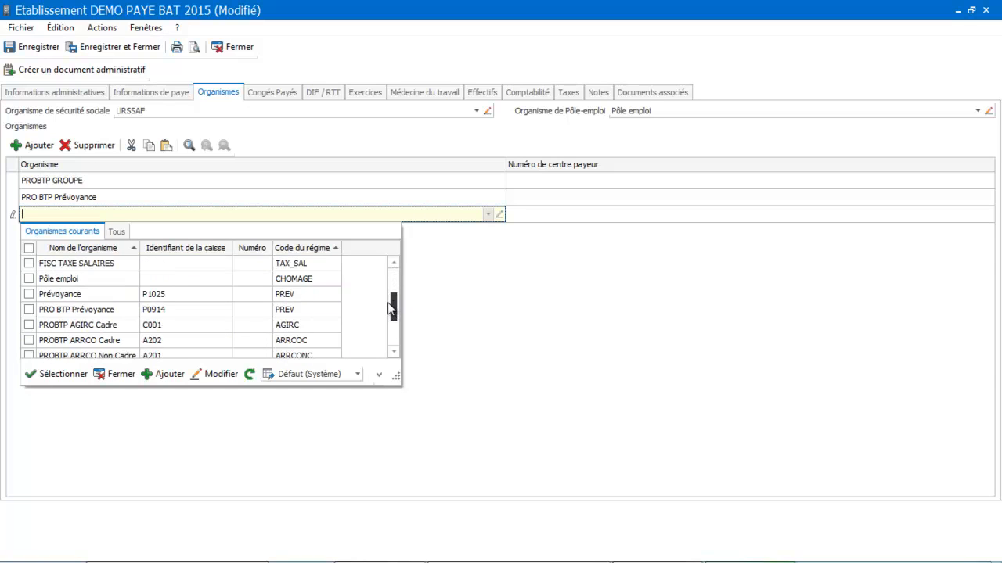
{"action": "double_click", "coordinate": [90, 297]}
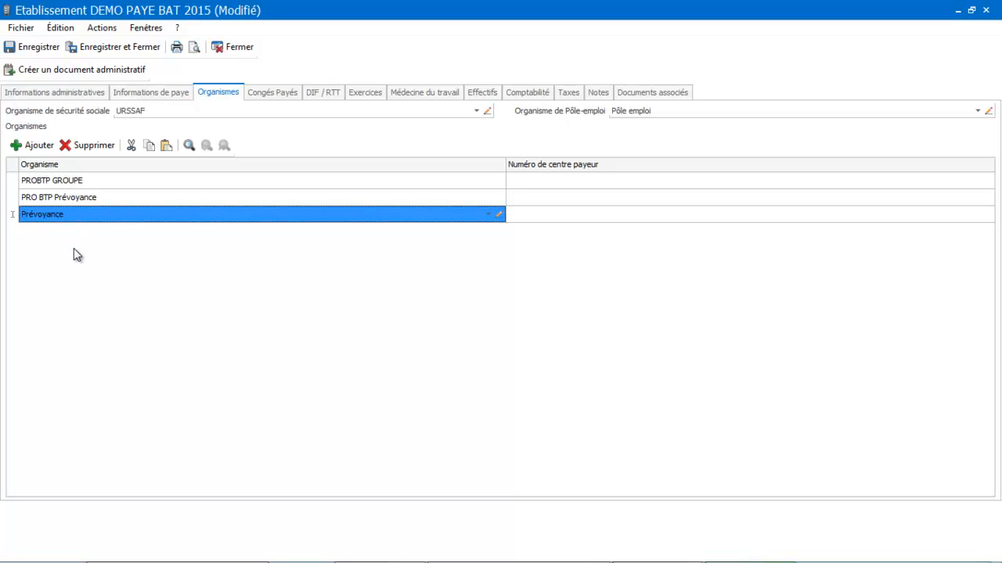
- Review the establishment's paid leave, DIF / RTT, fiscal period (Exercices) and occupational health (Médecine du travail) settings
{"action": "left_click", "coordinate": [283, 94]}
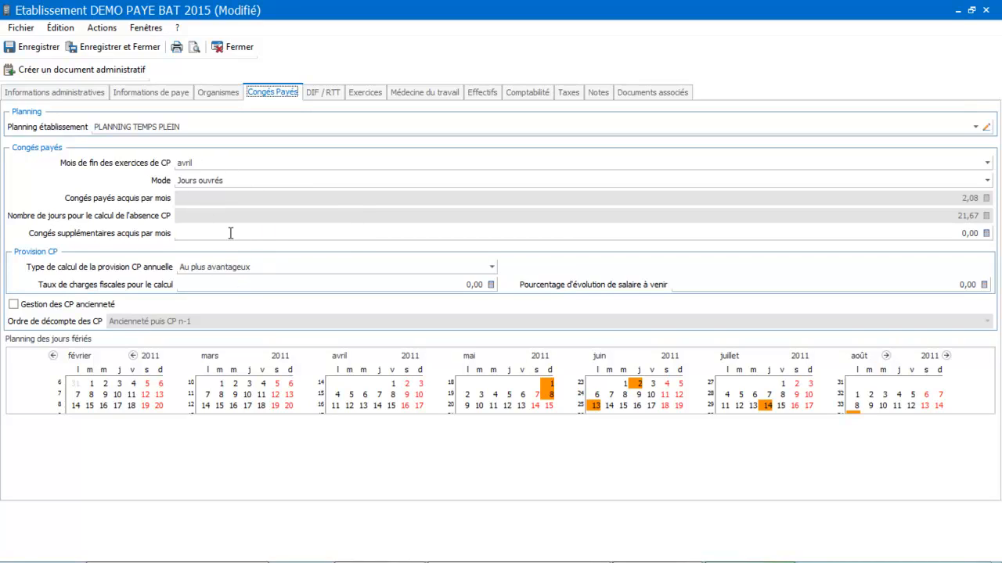
{"action": "left_click", "coordinate": [310, 95]}
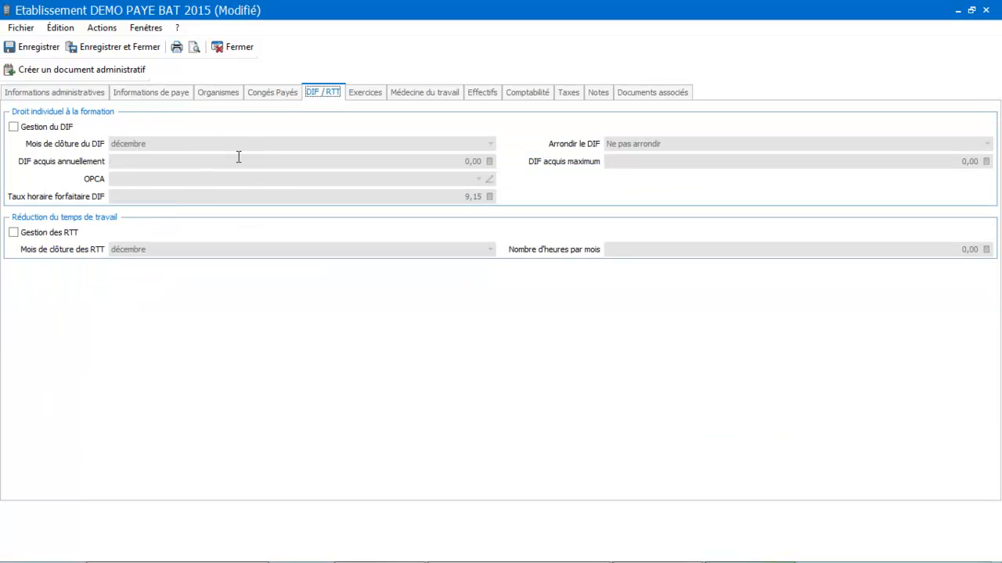
{"action": "left_click", "coordinate": [355, 95]}
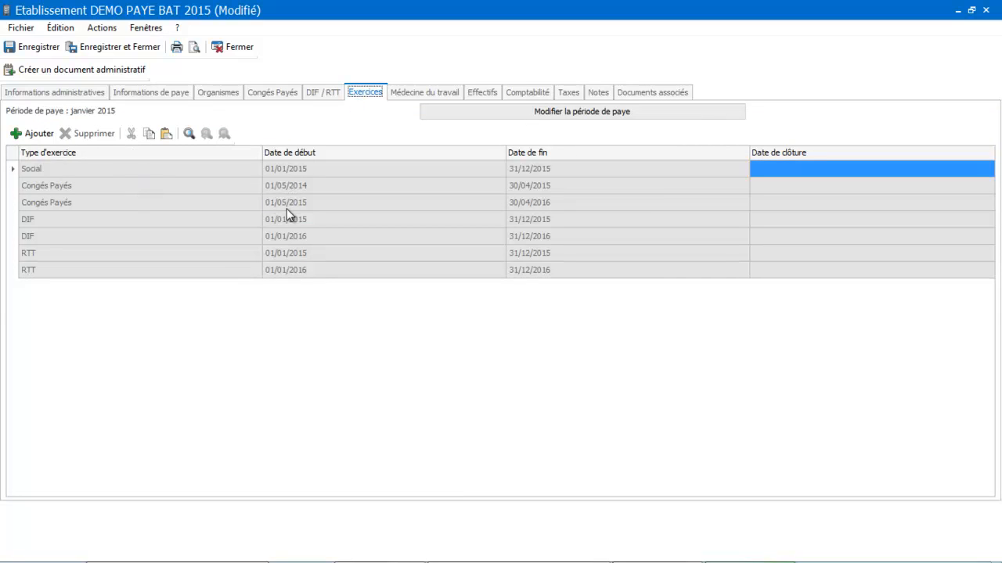
{"action": "left_click", "coordinate": [416, 93]}
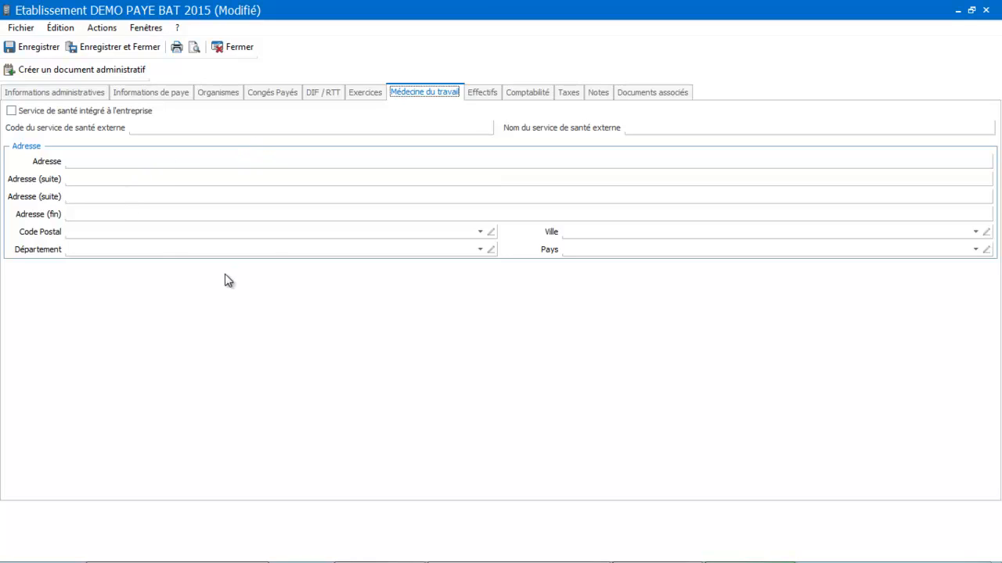
- Examine the headcount takeover form (Reprise des effectifs) for 2014 and close it without adding any figures
{"action": "left_click", "coordinate": [482, 94]}
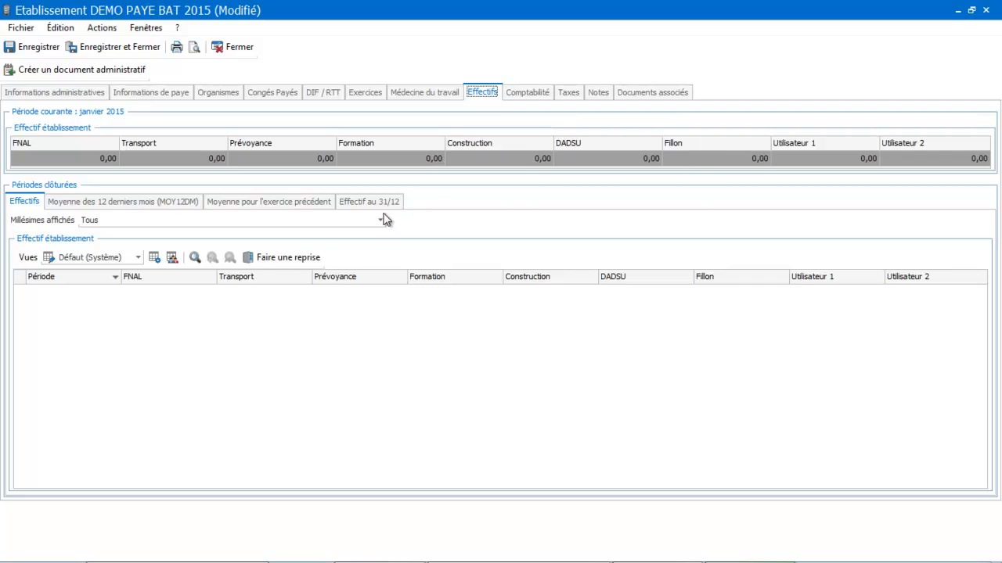
{"action": "left_click", "coordinate": [300, 259]}
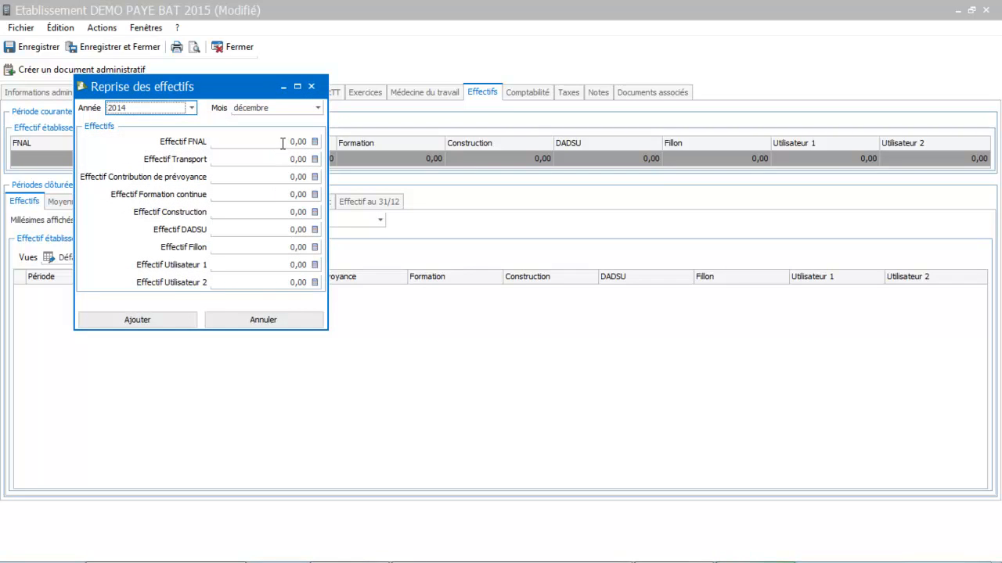
{"action": "left_click", "coordinate": [191, 108]}
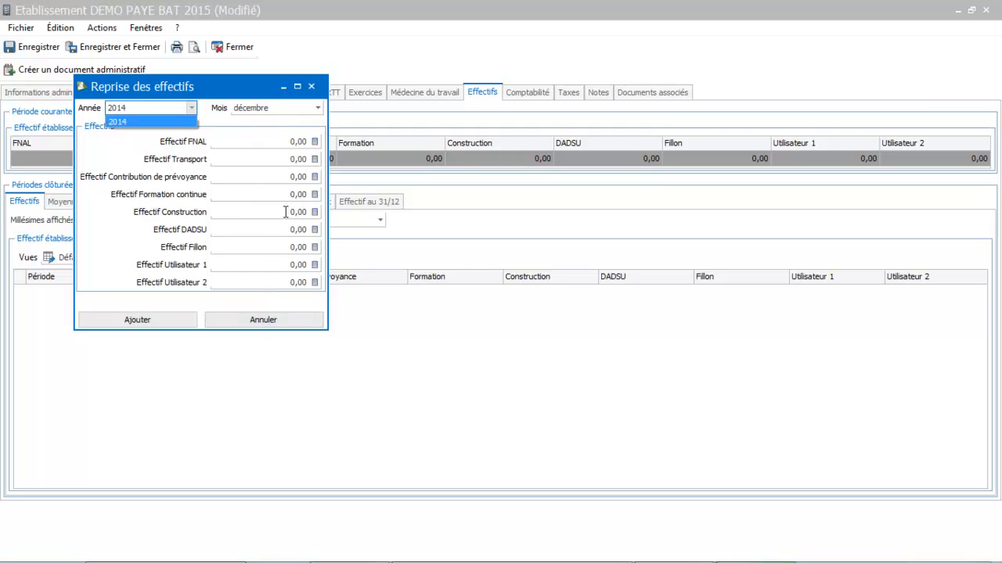
{"action": "left_click", "coordinate": [152, 122]}
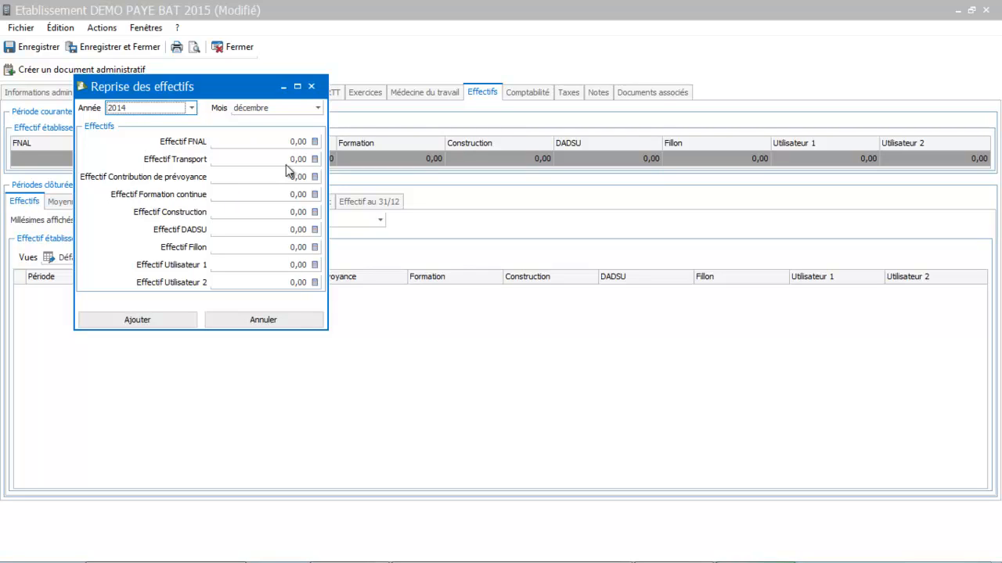
{"action": "left_click", "coordinate": [258, 323]}
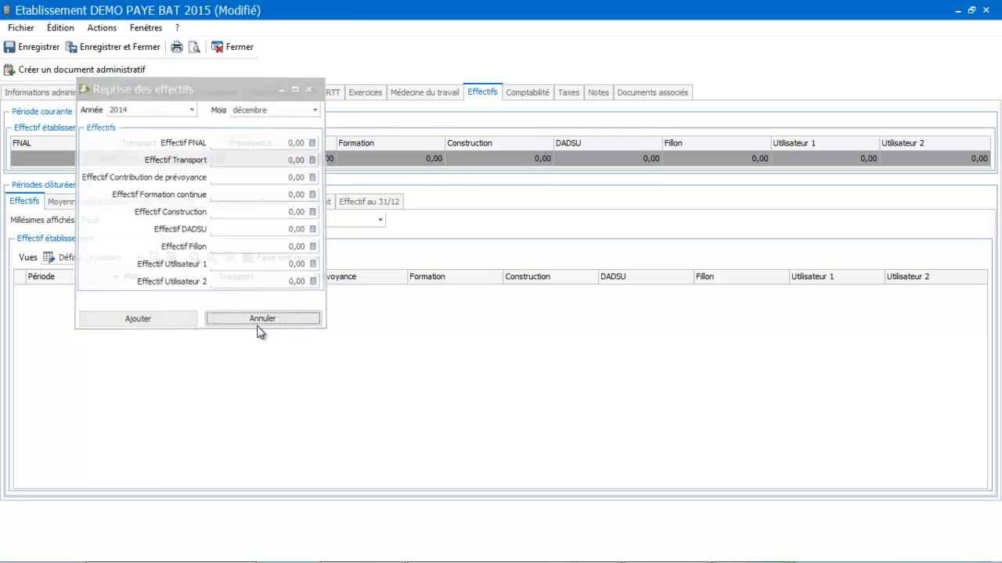
- Check the establishment's accounting transfer settings, including the OD journal code
{"action": "left_click", "coordinate": [517, 96]}
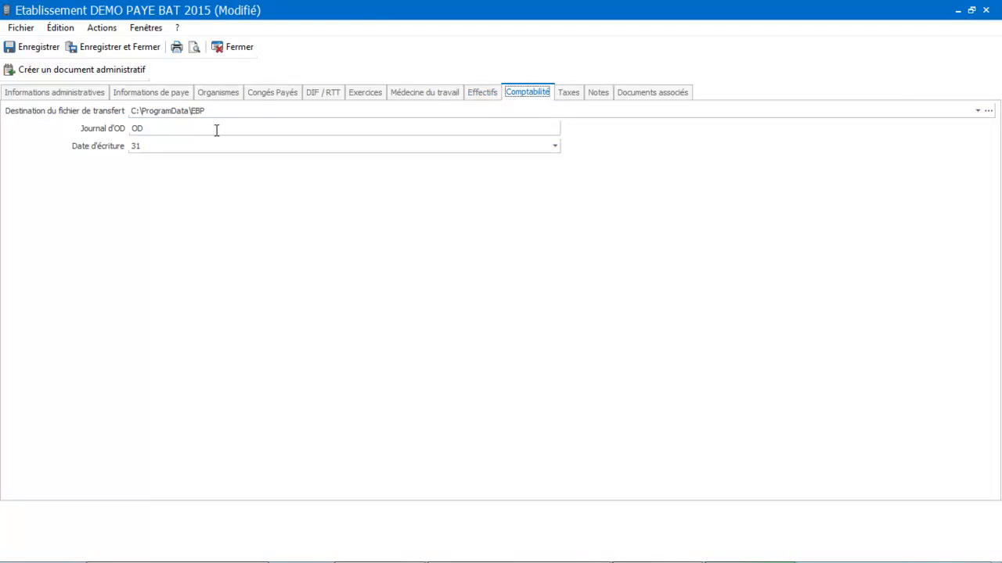
{"action": "left_click", "coordinate": [148, 130]}
{"action": "double_click", "coordinate": [148, 130]}
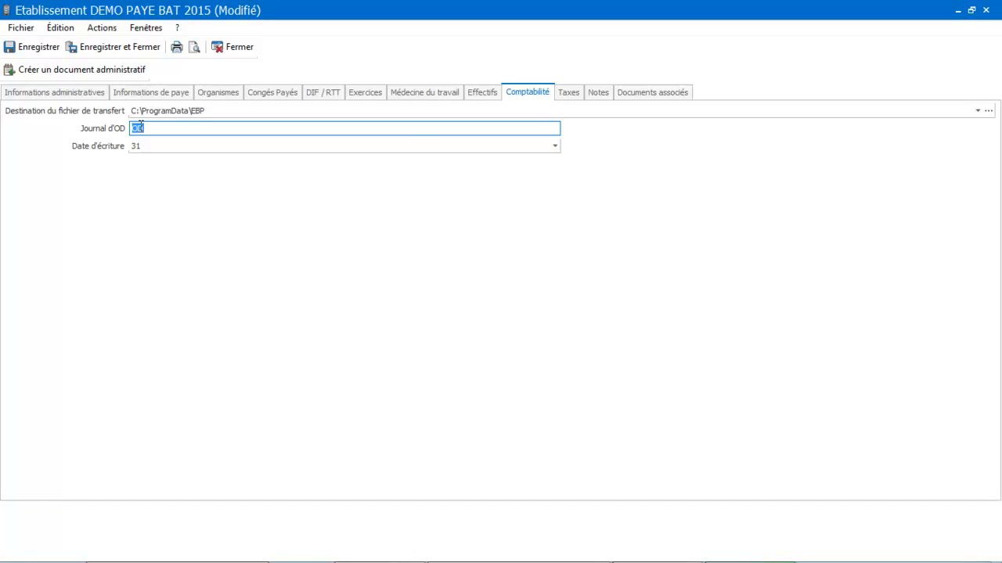
- Try enabling liability for the apprenticeship tax, supplementary apprenticeship contribution and professional training for 2015, and clear all three options again
{"action": "left_click", "coordinate": [568, 95]}
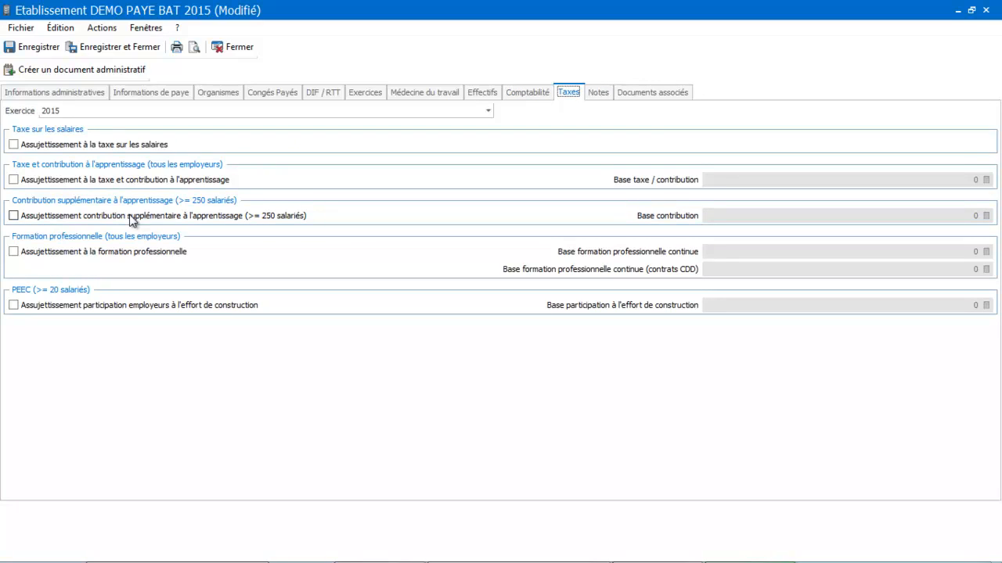
{"action": "left_click", "coordinate": [13, 182]}
{"action": "left_click", "coordinate": [13, 216]}
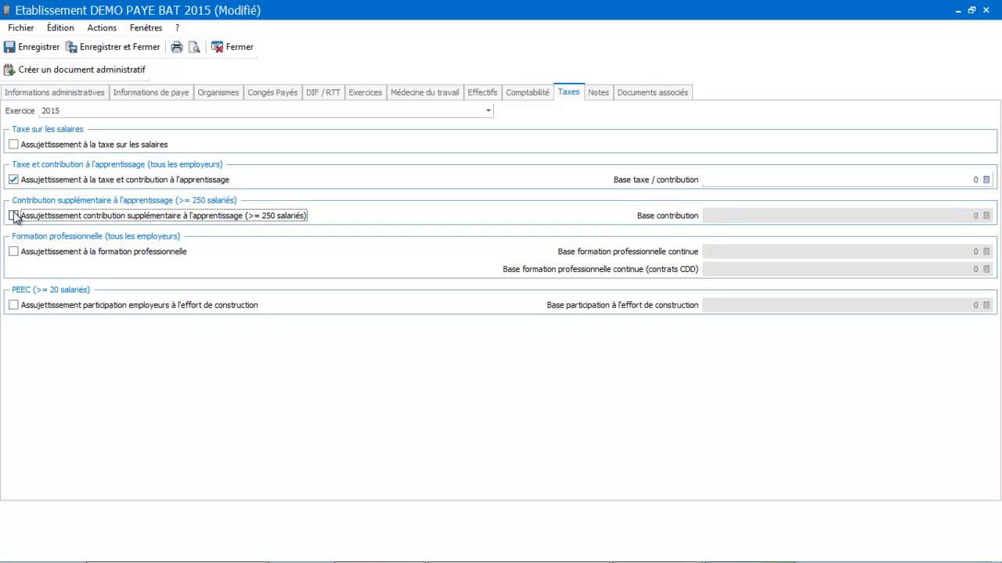
{"action": "left_click", "coordinate": [15, 251]}
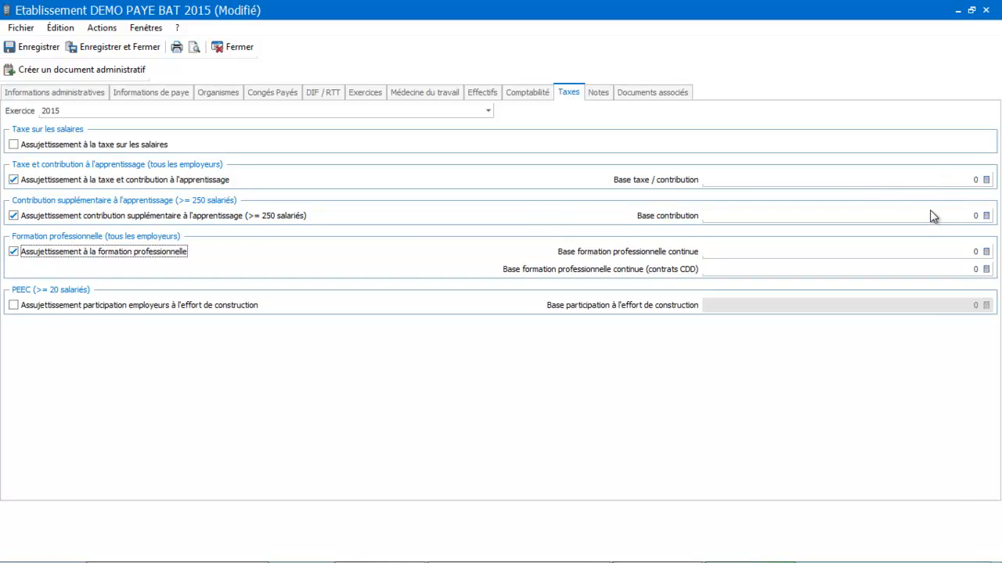
{"action": "left_click", "coordinate": [12, 180]}
{"action": "left_click", "coordinate": [13, 216]}
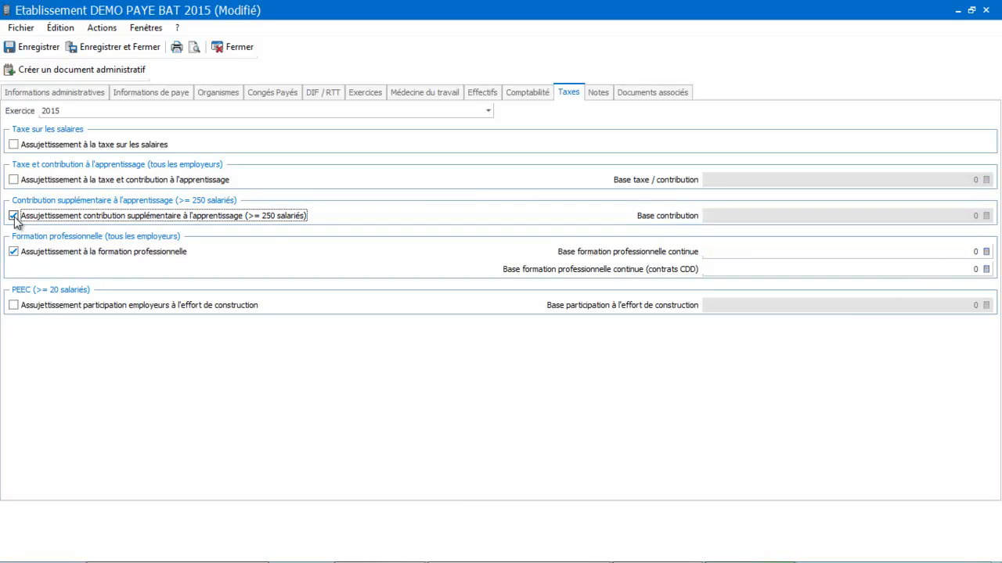
{"action": "left_click", "coordinate": [13, 252]}
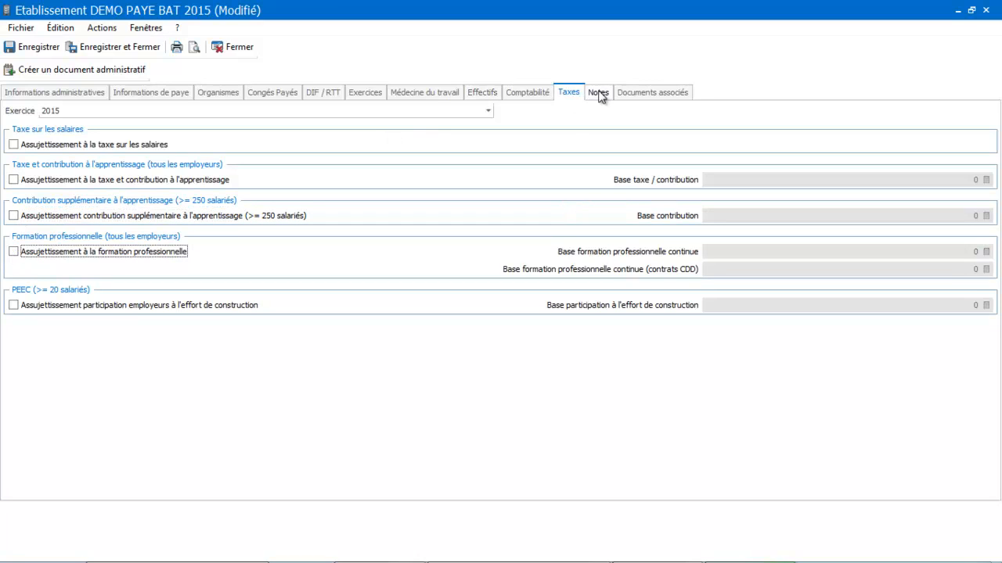
- Look through the establishment's notes and associated documents, including how to attach a file, and cancel without attaching one
{"action": "left_click", "coordinate": [601, 94]}
{"action": "left_click", "coordinate": [636, 92]}
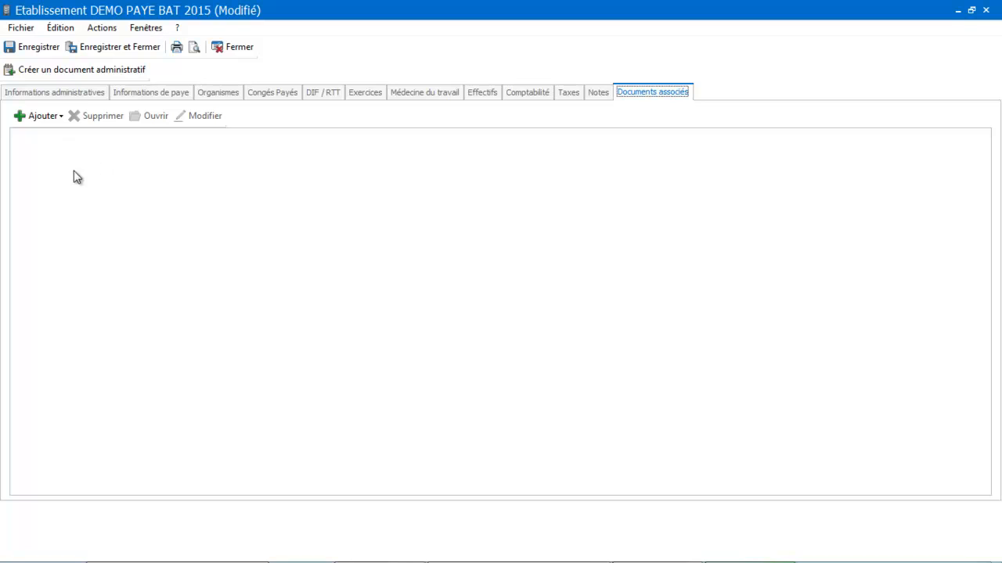
{"action": "left_click", "coordinate": [44, 116]}
{"action": "left_click", "coordinate": [43, 135]}
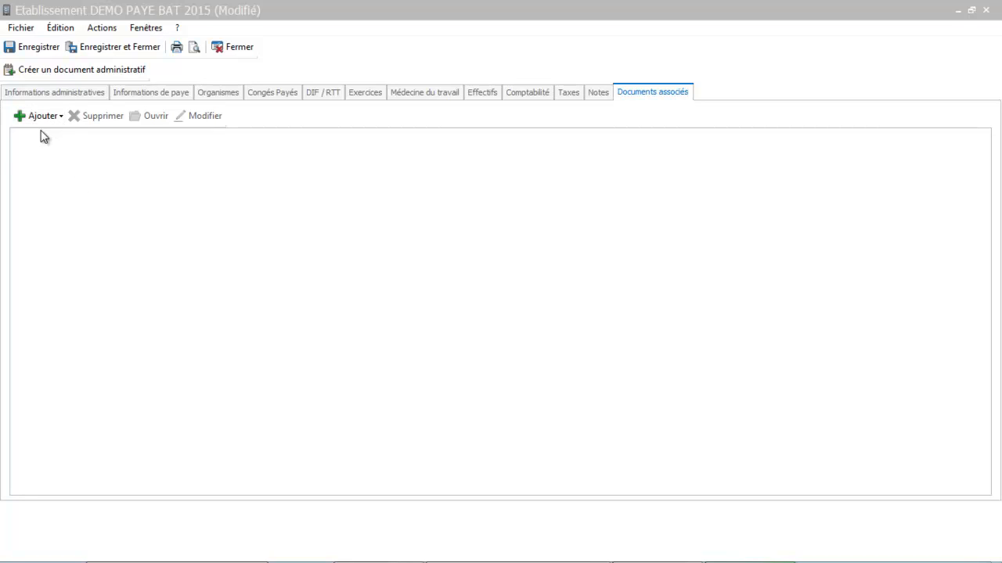
{"action": "left_click", "coordinate": [555, 330]}
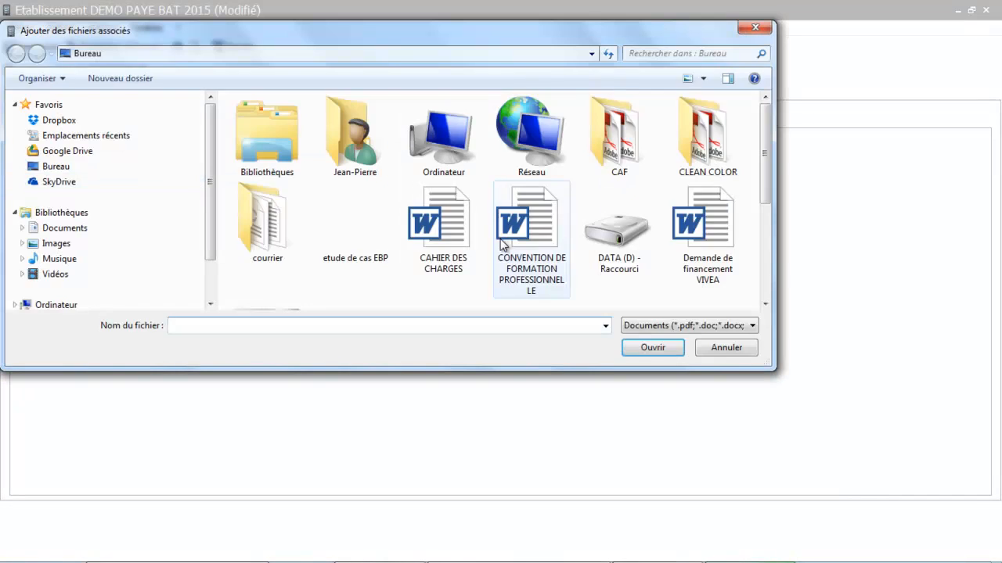
{"action": "left_click", "coordinate": [710, 349]}
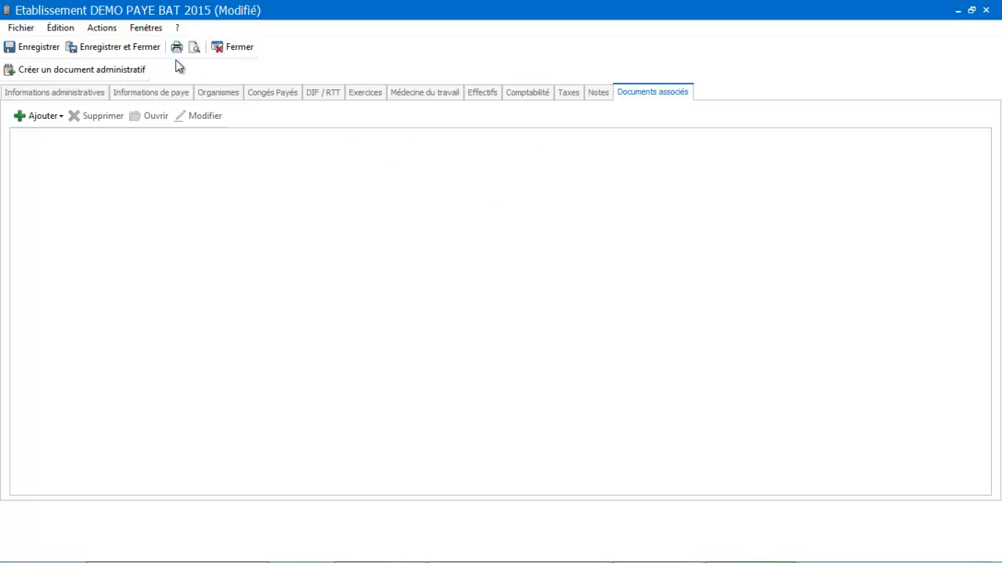
- Save and close the DEMO PAYE BAT 2015 establishment record
{"action": "left_click", "coordinate": [131, 47]}
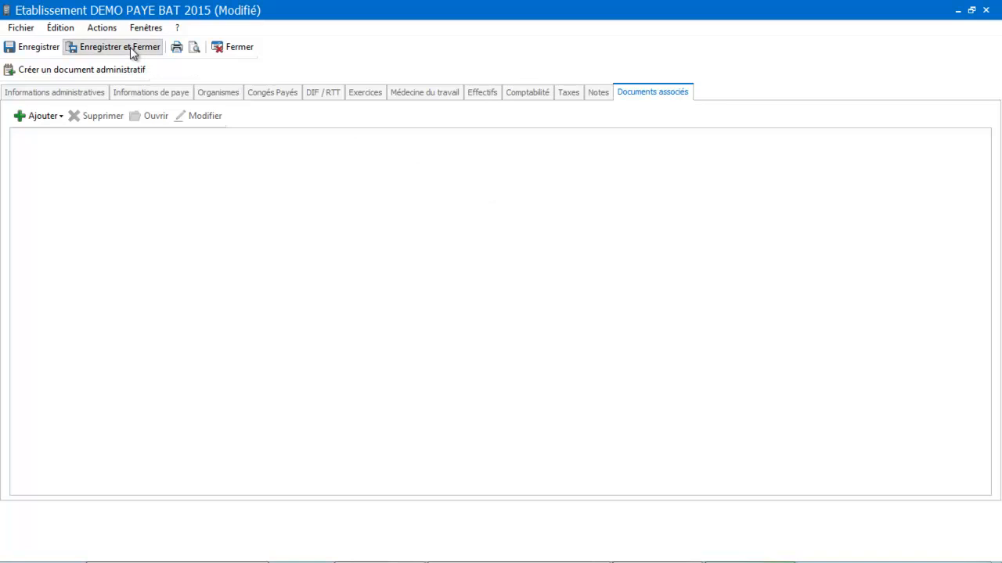